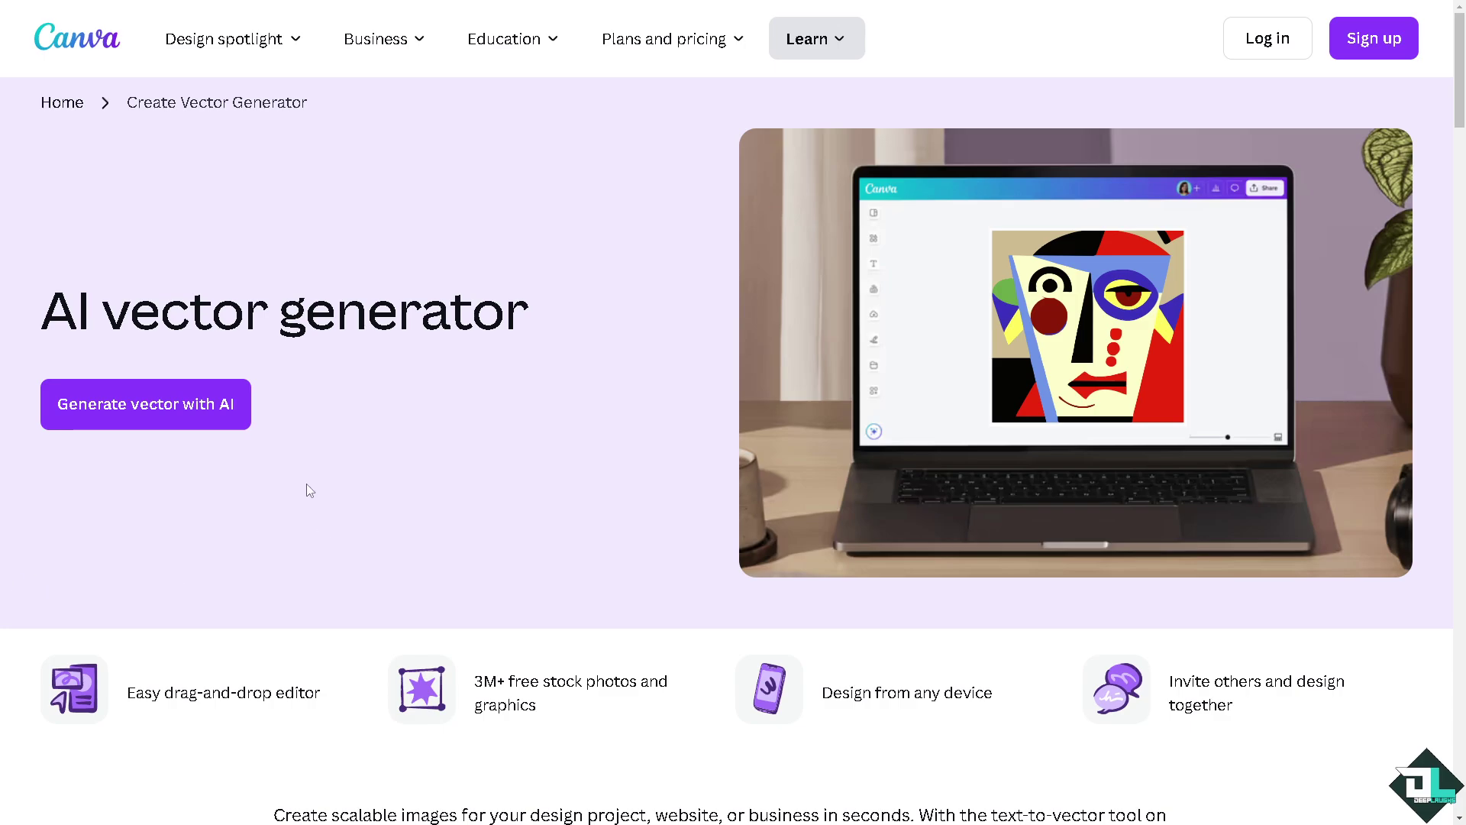
Go from the AI vector generator to the Illustroke SVG illustration app page.
left_click(190, 414)
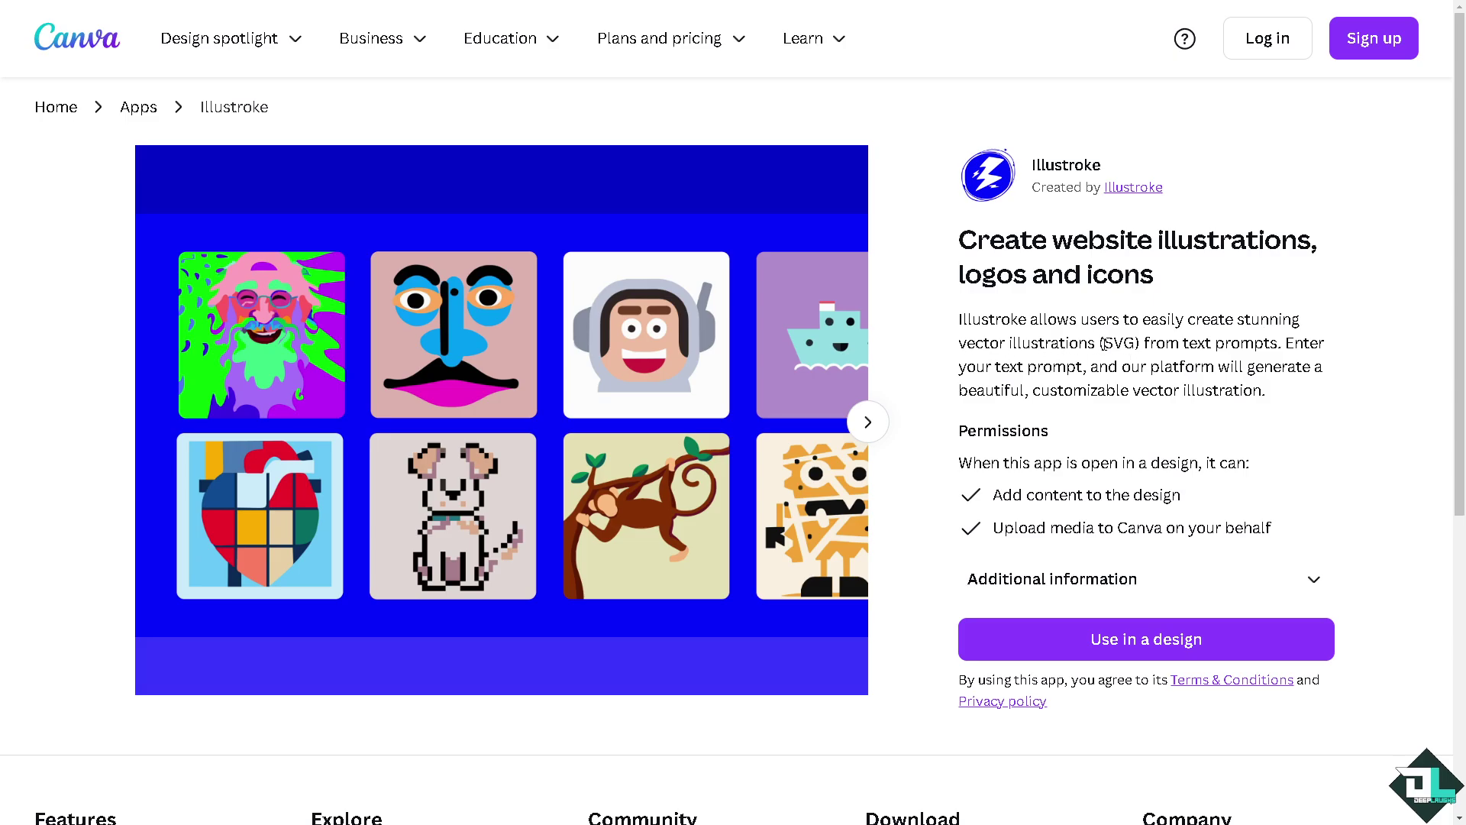
Highlight the 'SVG' mention in the description, then choose to use Illustroke in a design.
left_click_drag(1100, 344, 1278, 344)
left_click(1109, 343)
left_click_drag(1100, 343, 1136, 343)
left_click(1148, 645)
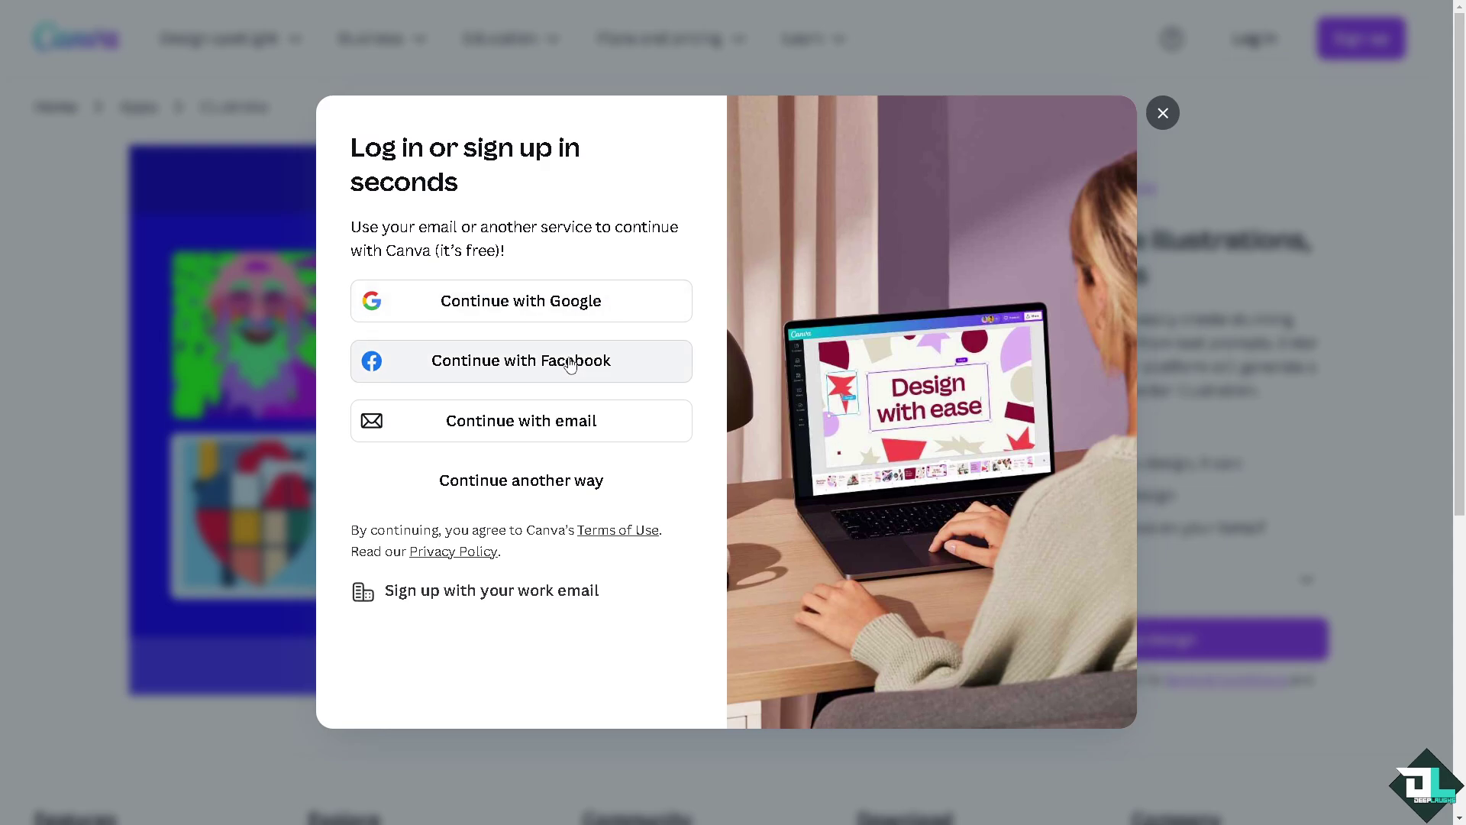
Sign in another way and choose to use Illustroke in a new design.
left_click(553, 495)
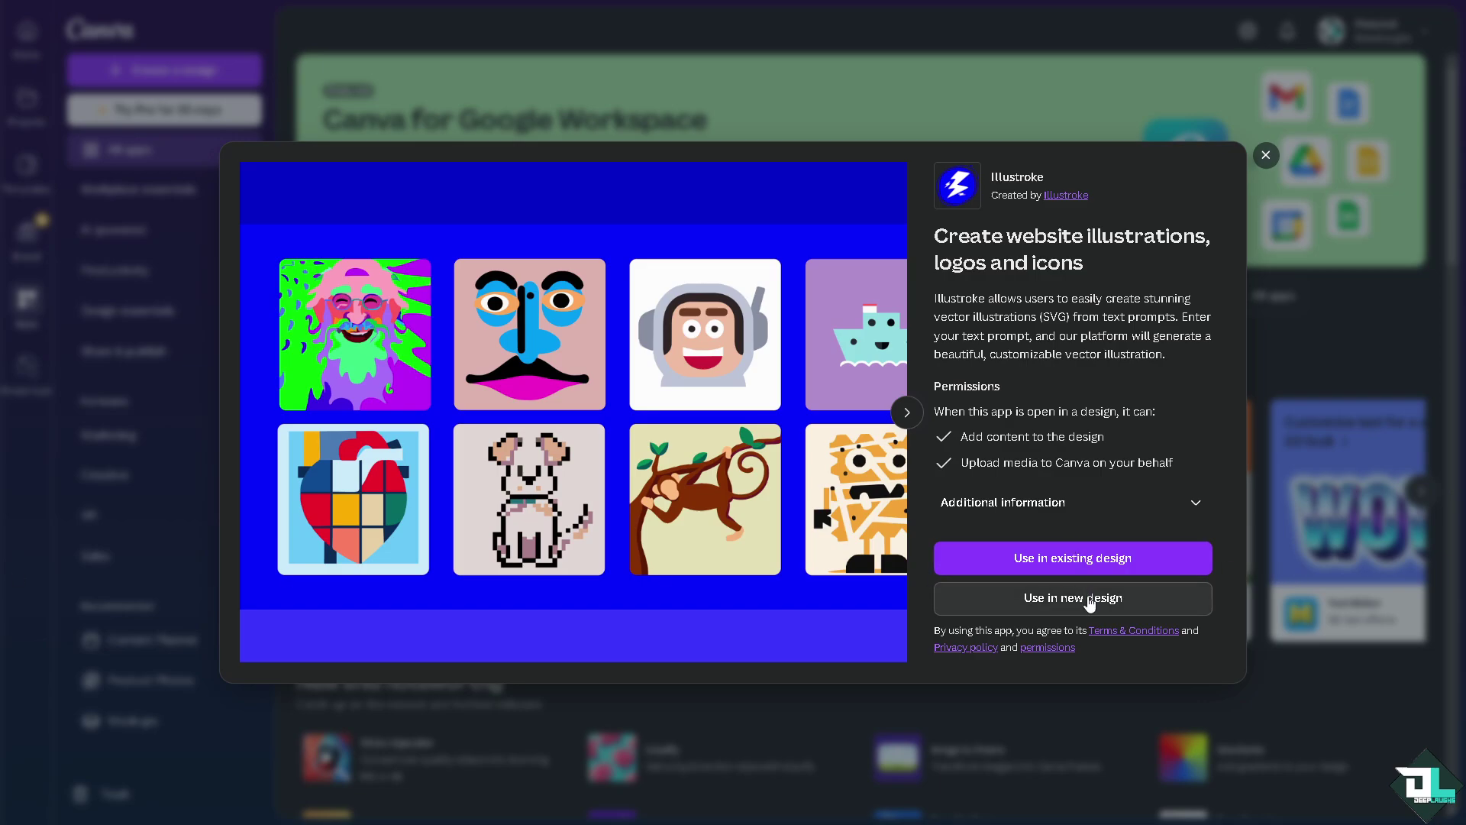
left_click(1086, 557)
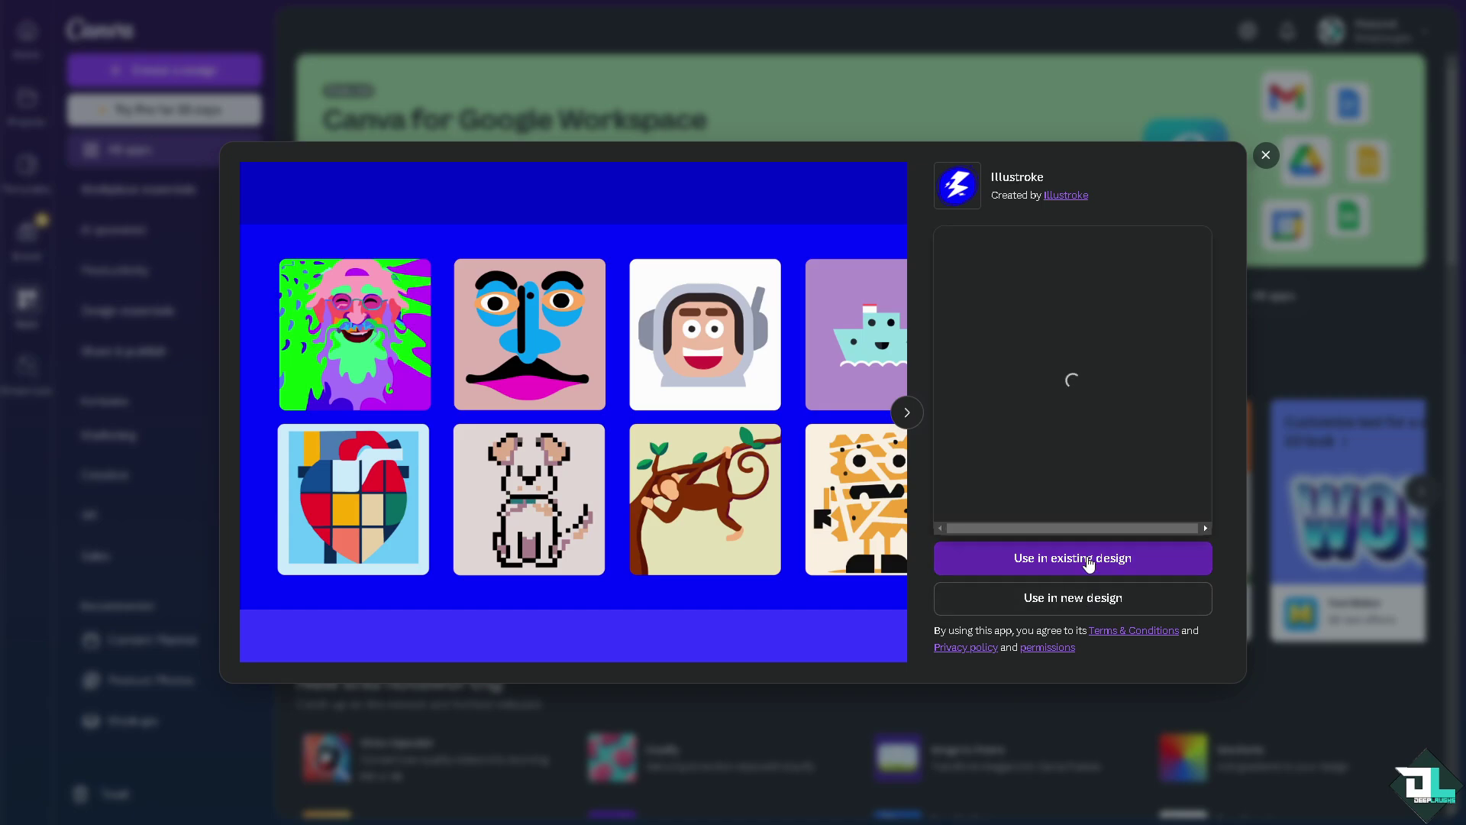
left_click(984, 598)
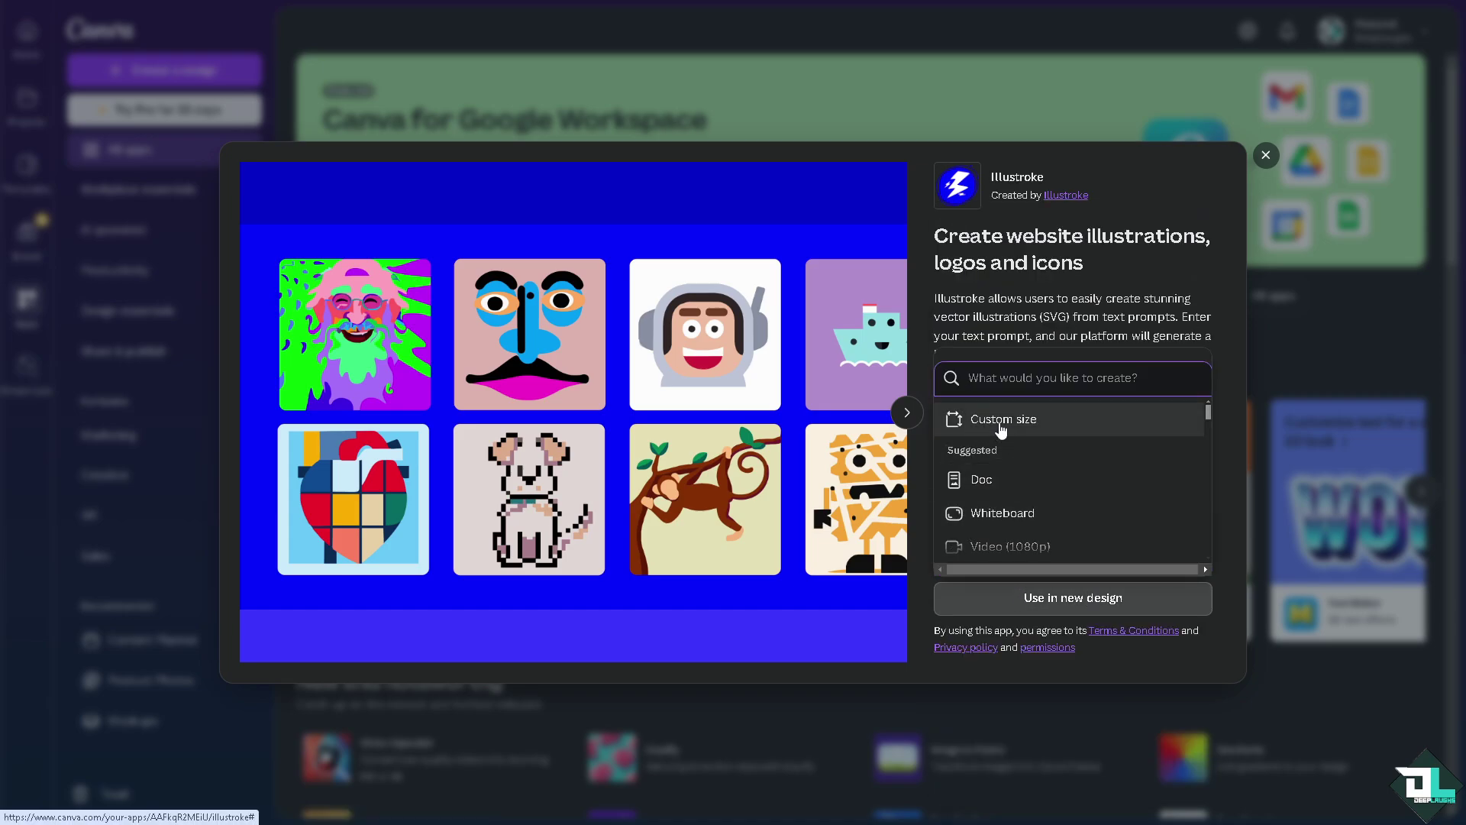
Search 'Youtub' and create a new YouTube Thumbnail design.
scroll(1001, 430, "down", 8)
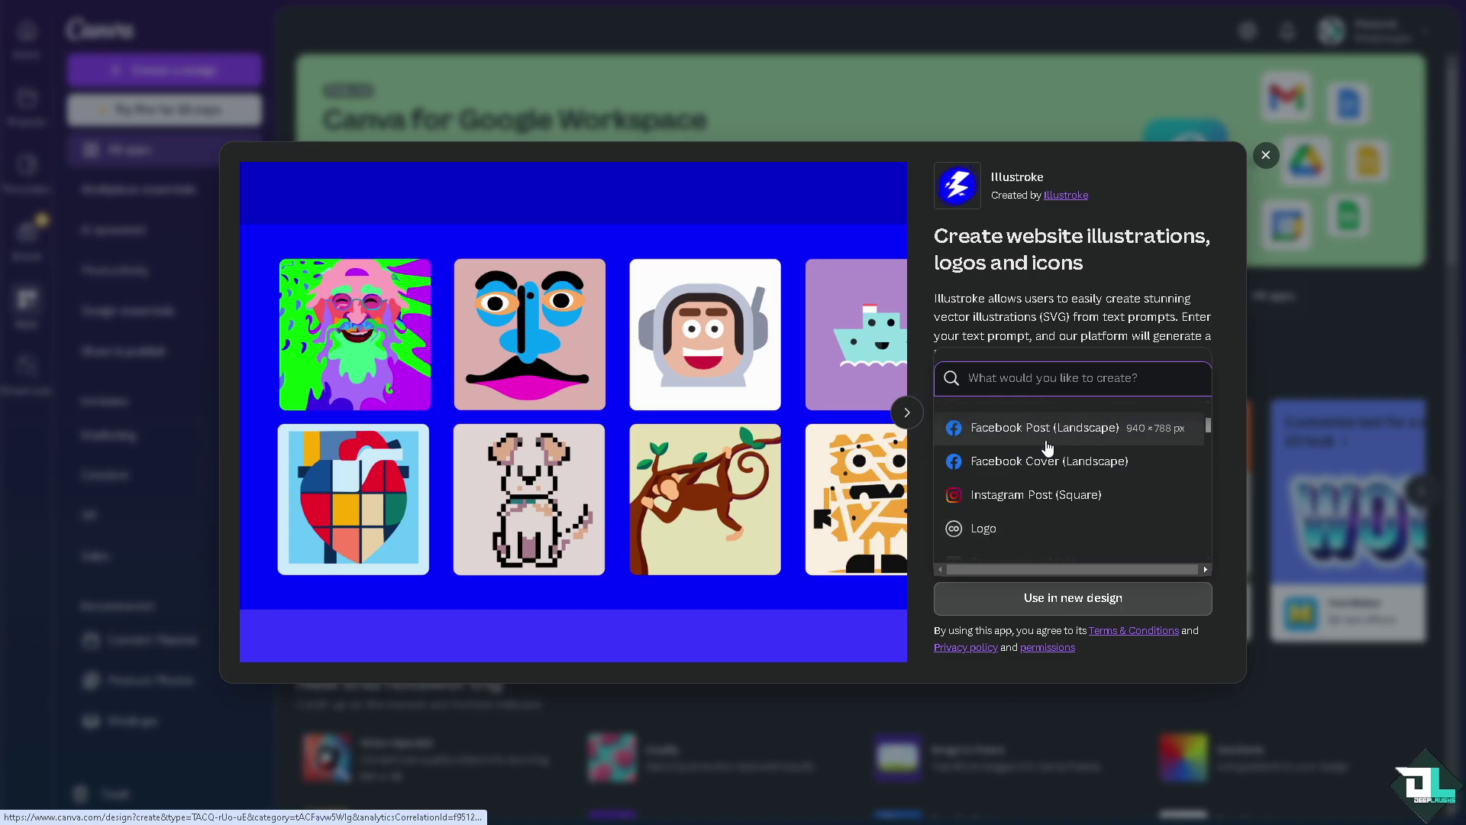
scroll(1048, 456, "down", 10)
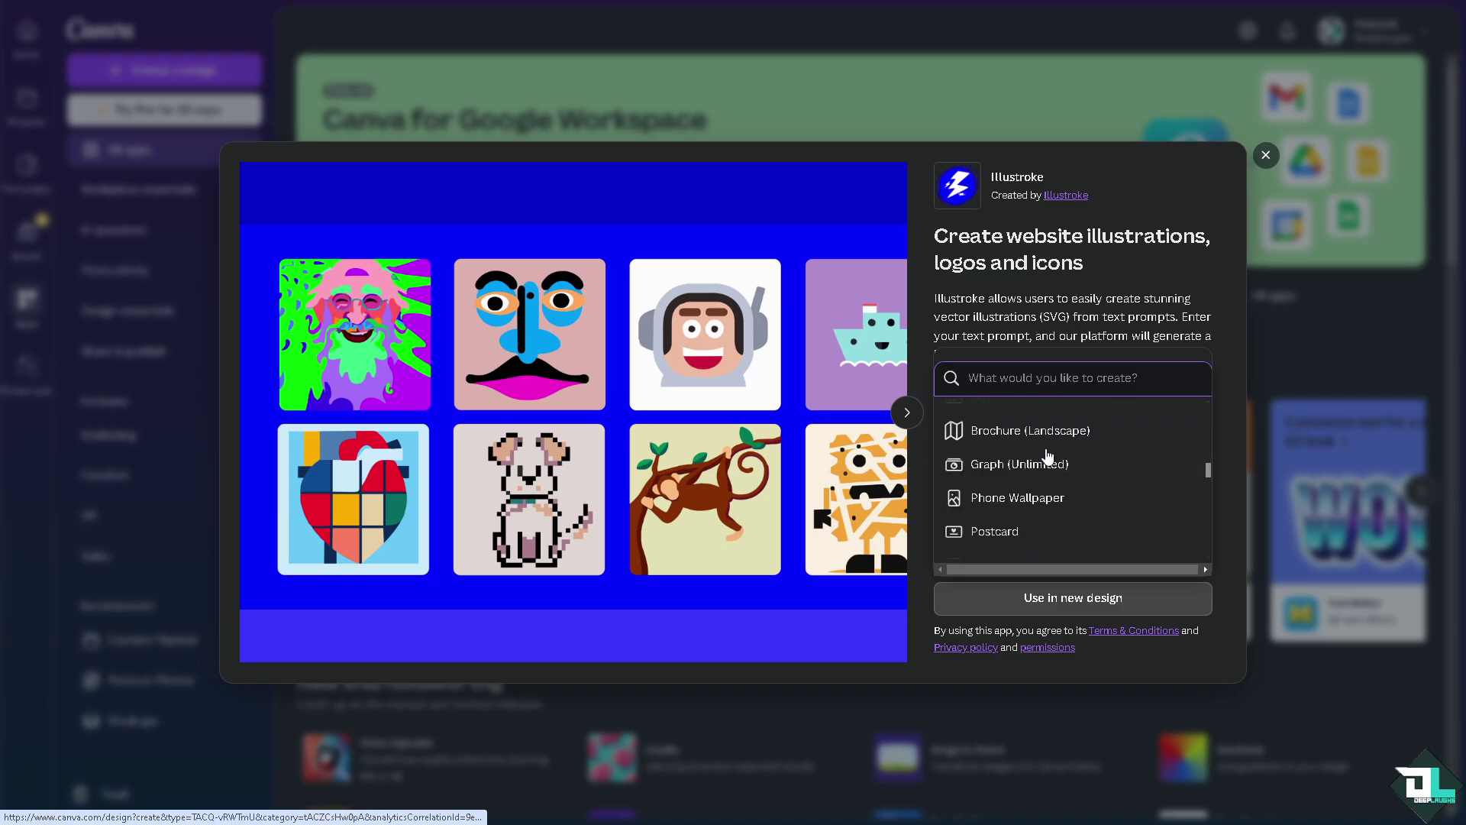
scroll(1047, 450, "down", 10)
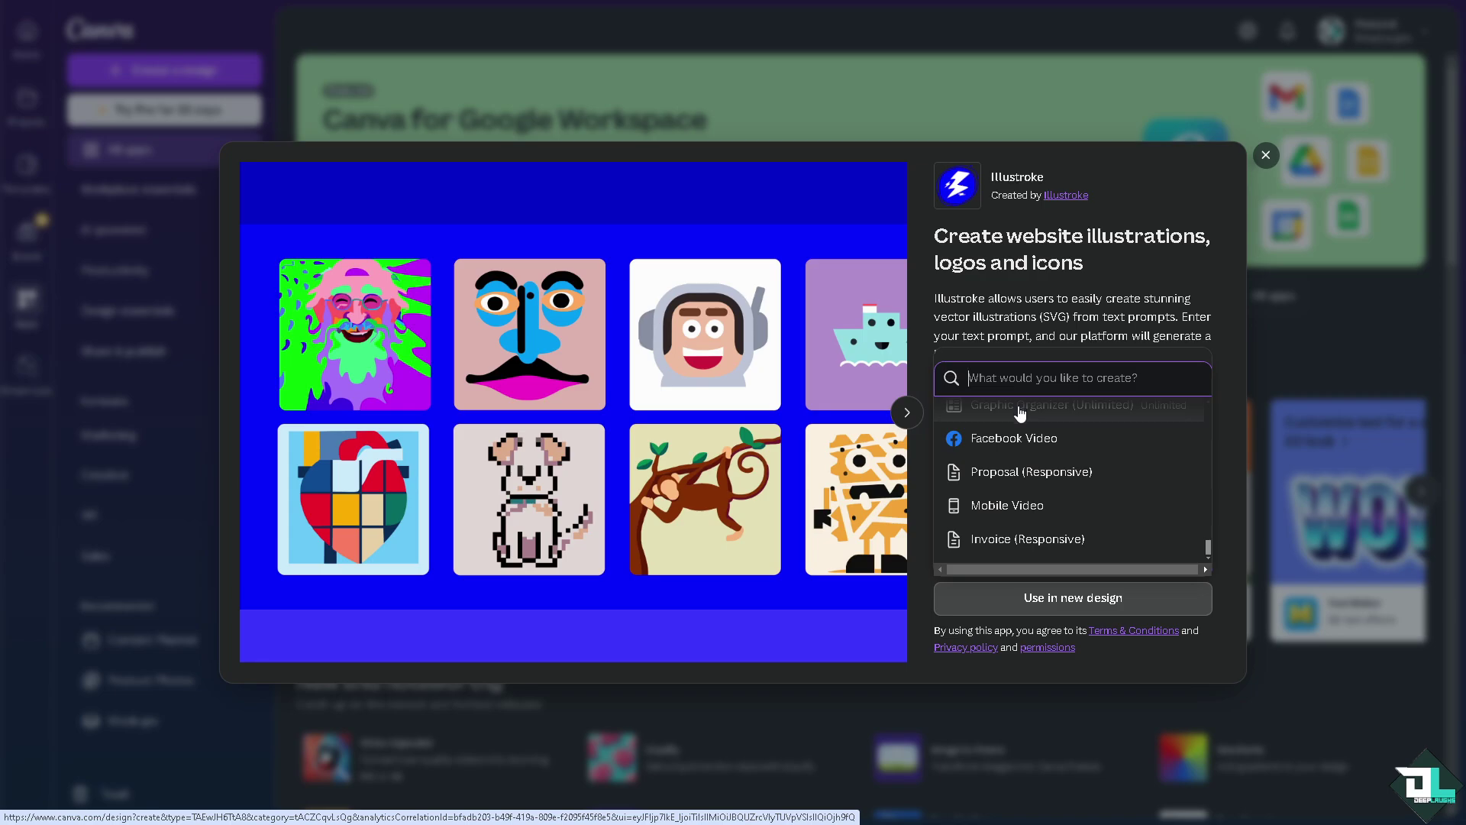
type("Youtube")
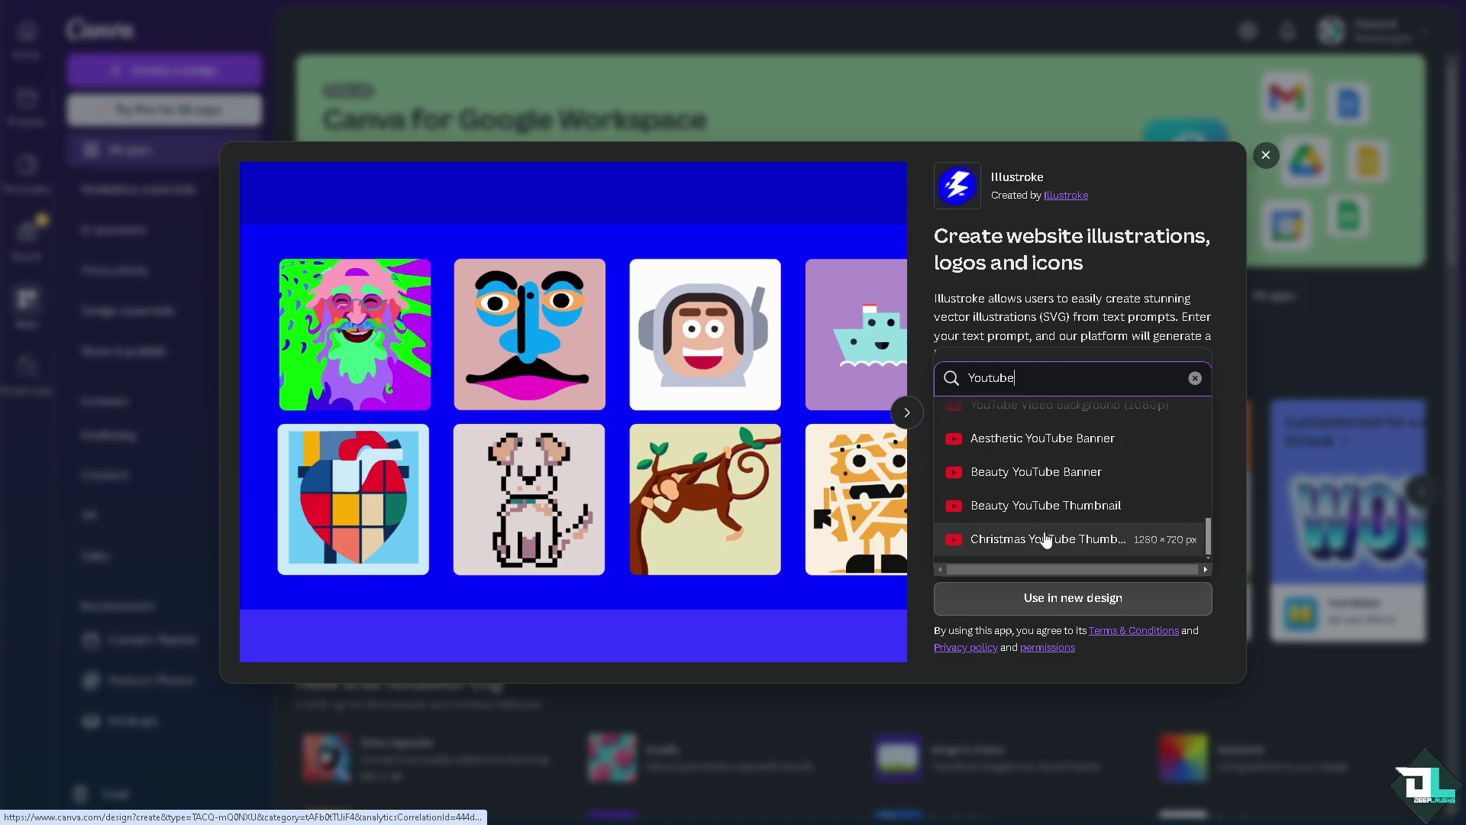
scroll(1053, 529, "up", 3)
scroll(1052, 528, "up", 2)
left_click(1048, 439)
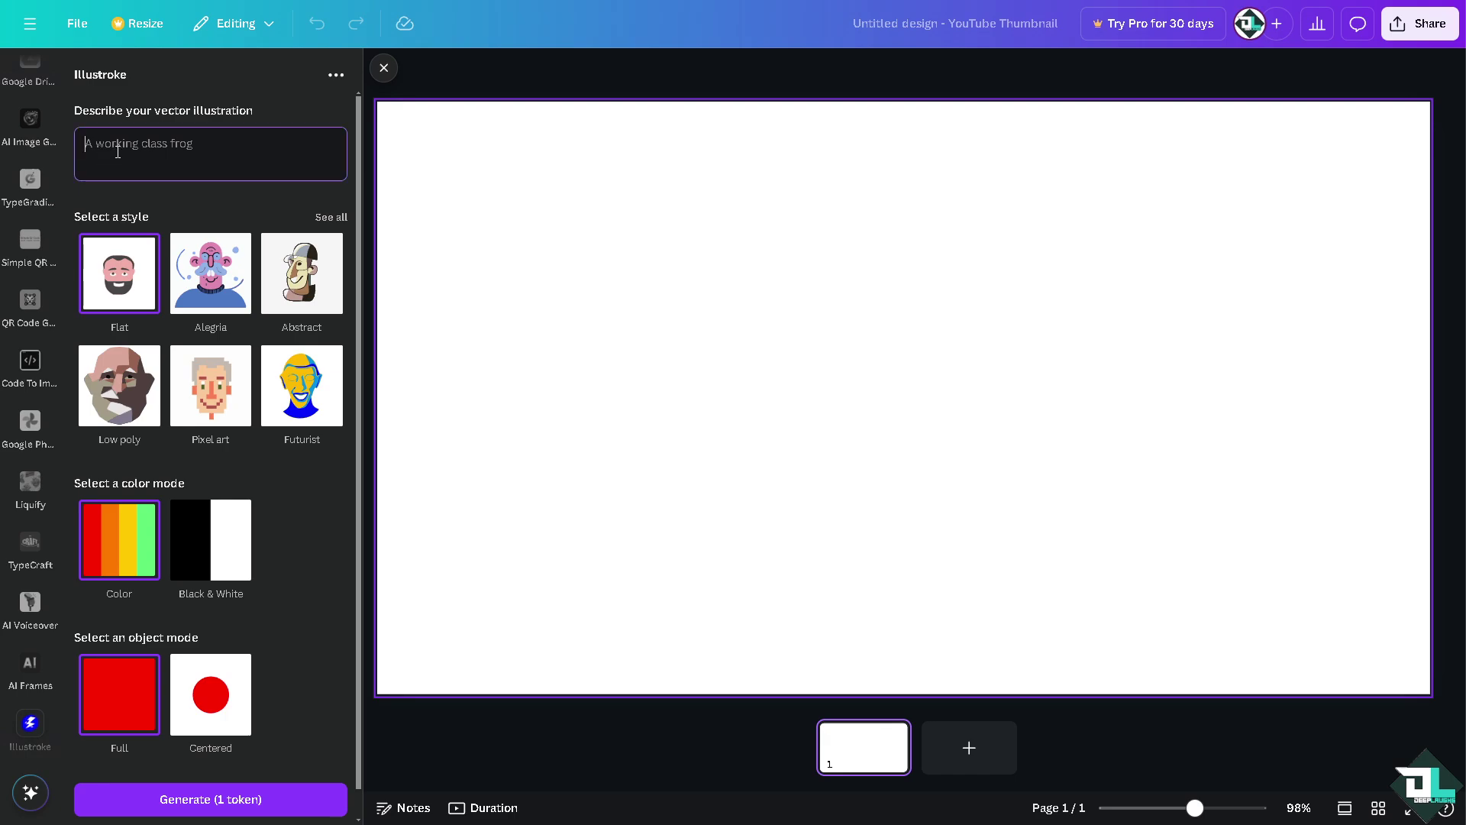
Enter 'Dog' as the prompt, choose Pixel art in full colour, and generate it.
type("Dog")
left_click(214, 386)
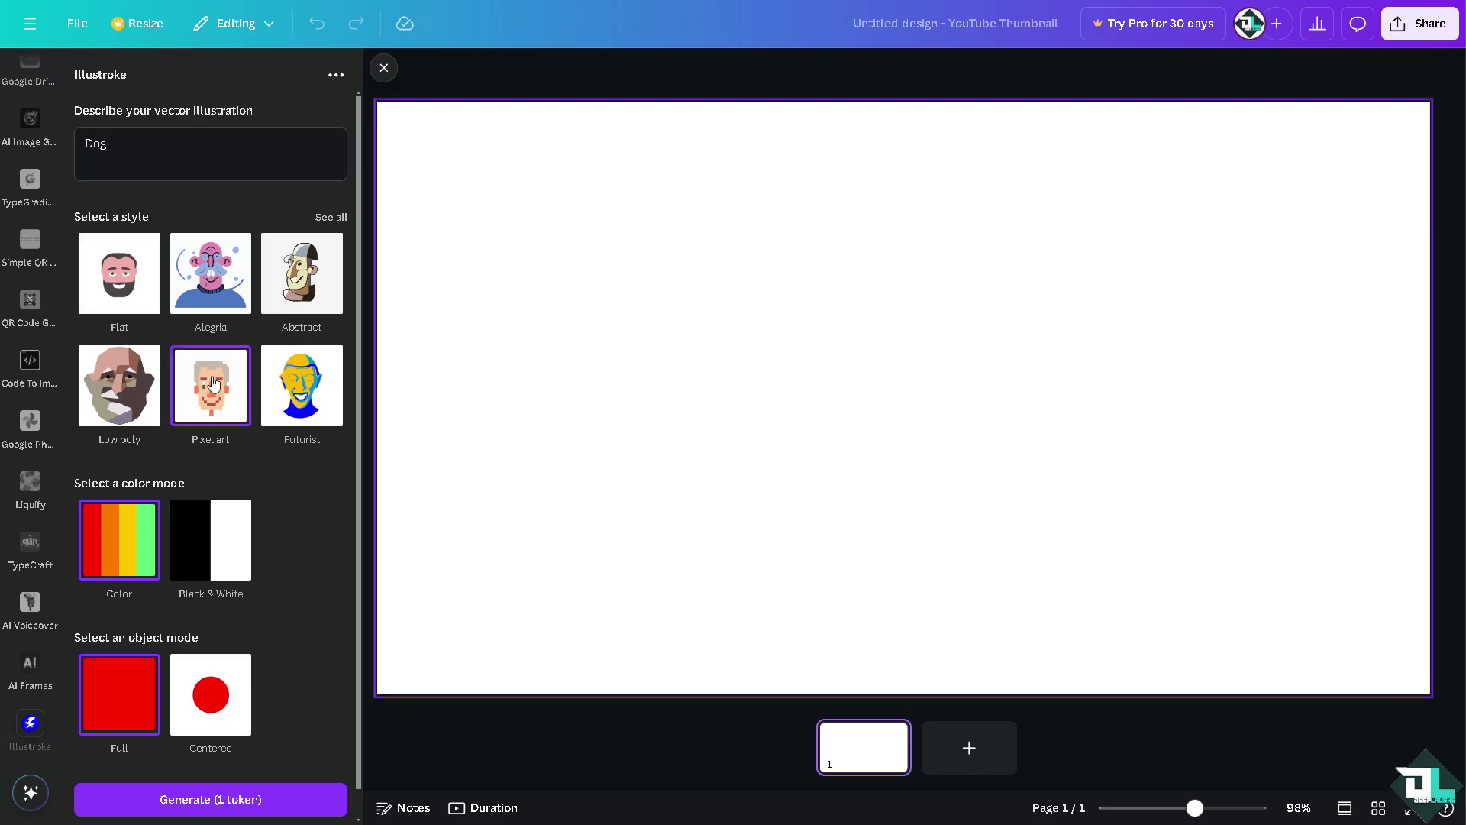
left_click(211, 540)
left_click(132, 537)
scroll(195, 597, "down", 1)
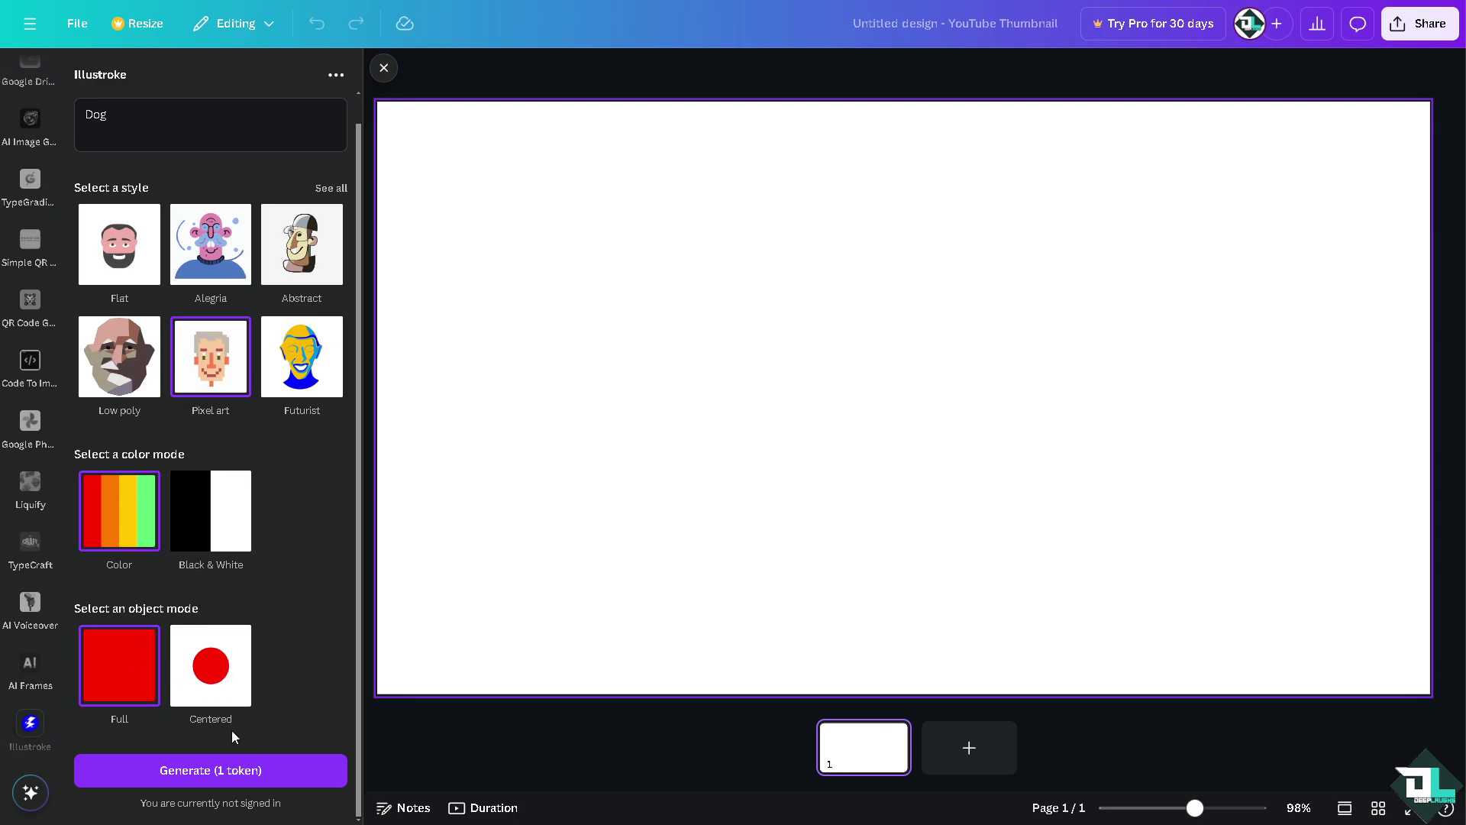
left_click(242, 777)
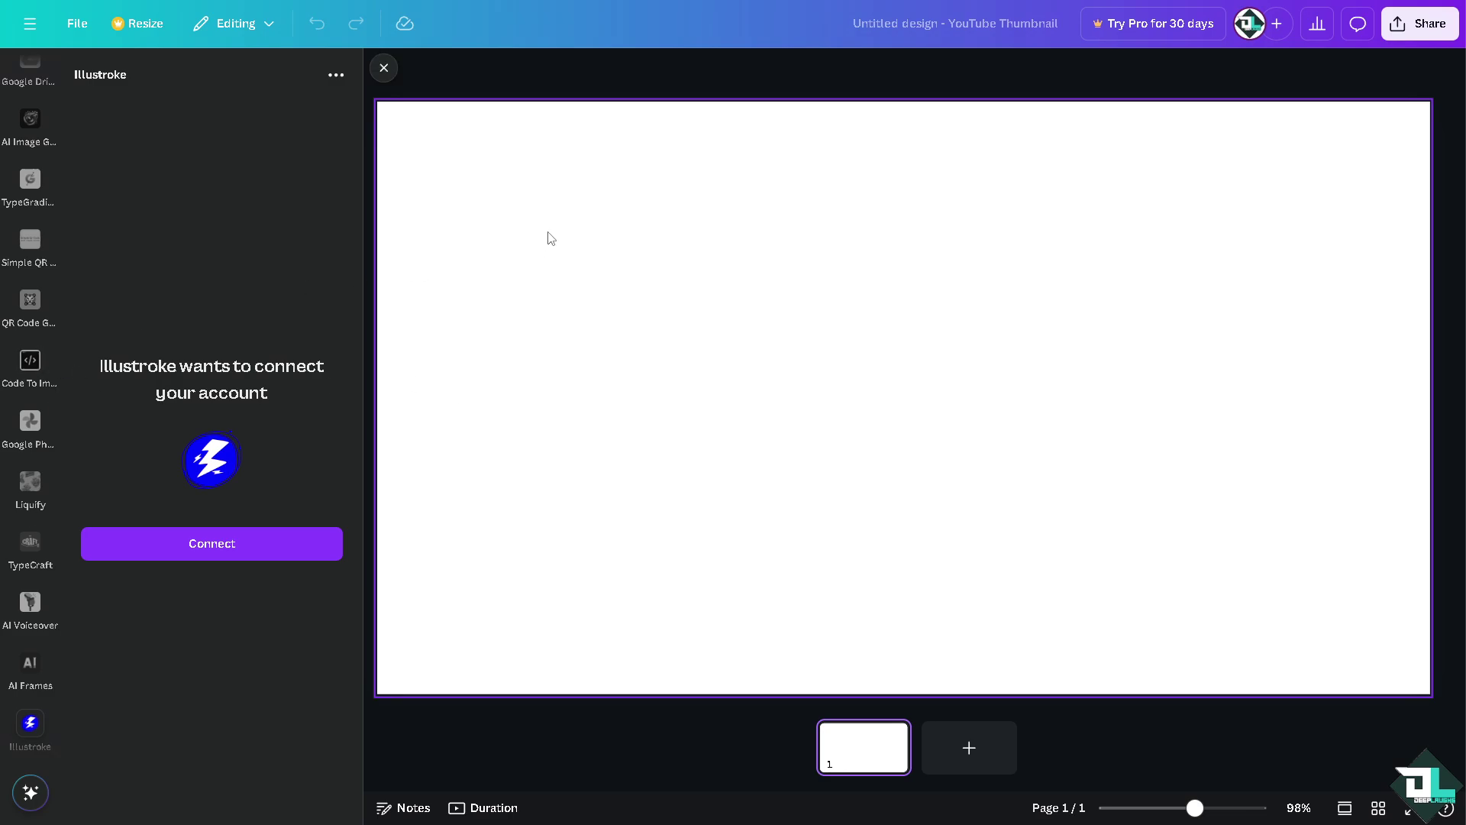
Add the uploaded HOW TO VECTORIZE thumbnail from Uploads and stretch it over the 1280 × 720 canvas.
left_click(384, 68)
scroll(14, 300, "up", 3)
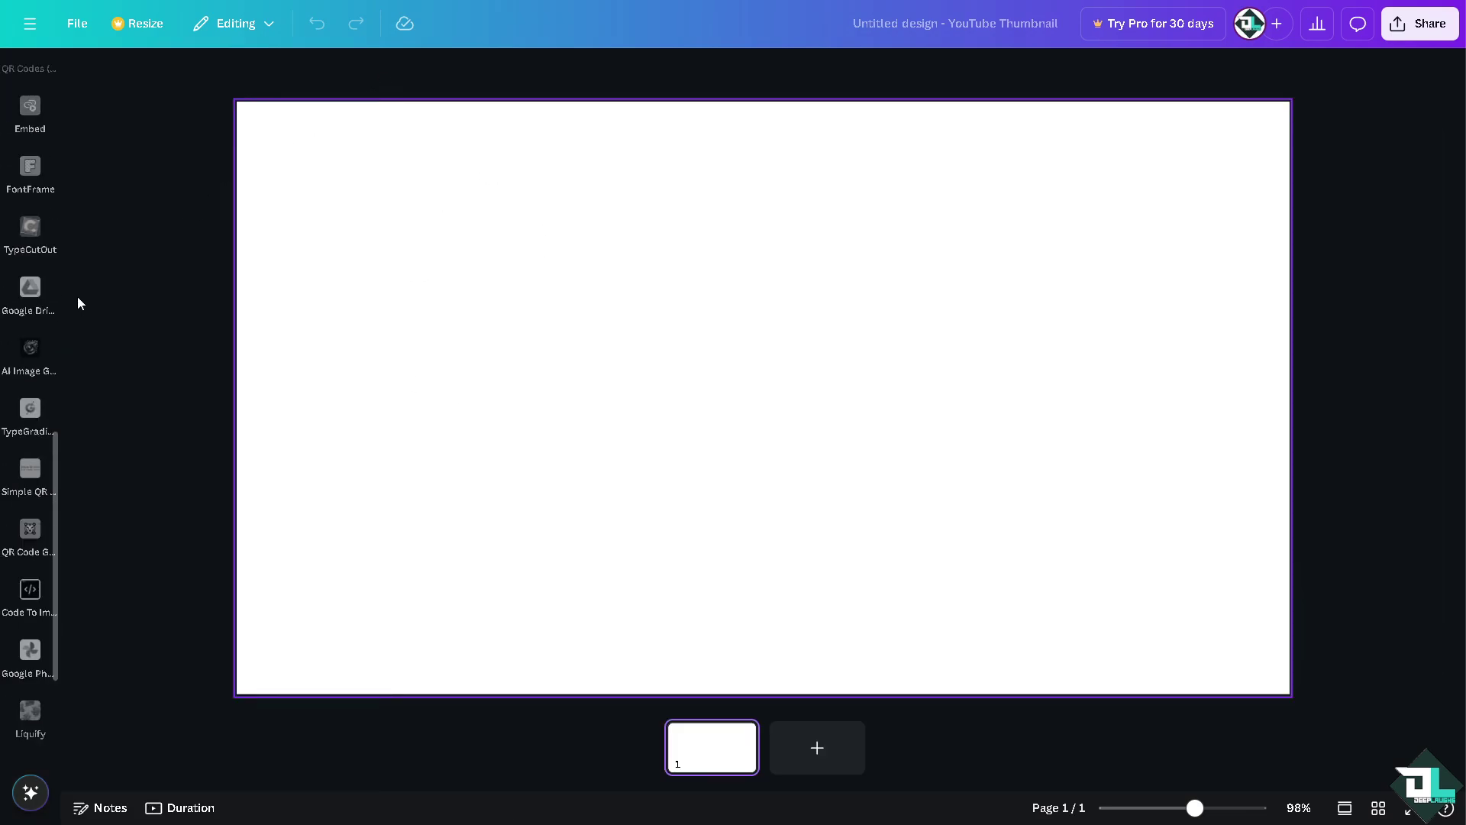
scroll(34, 310, "up", 10)
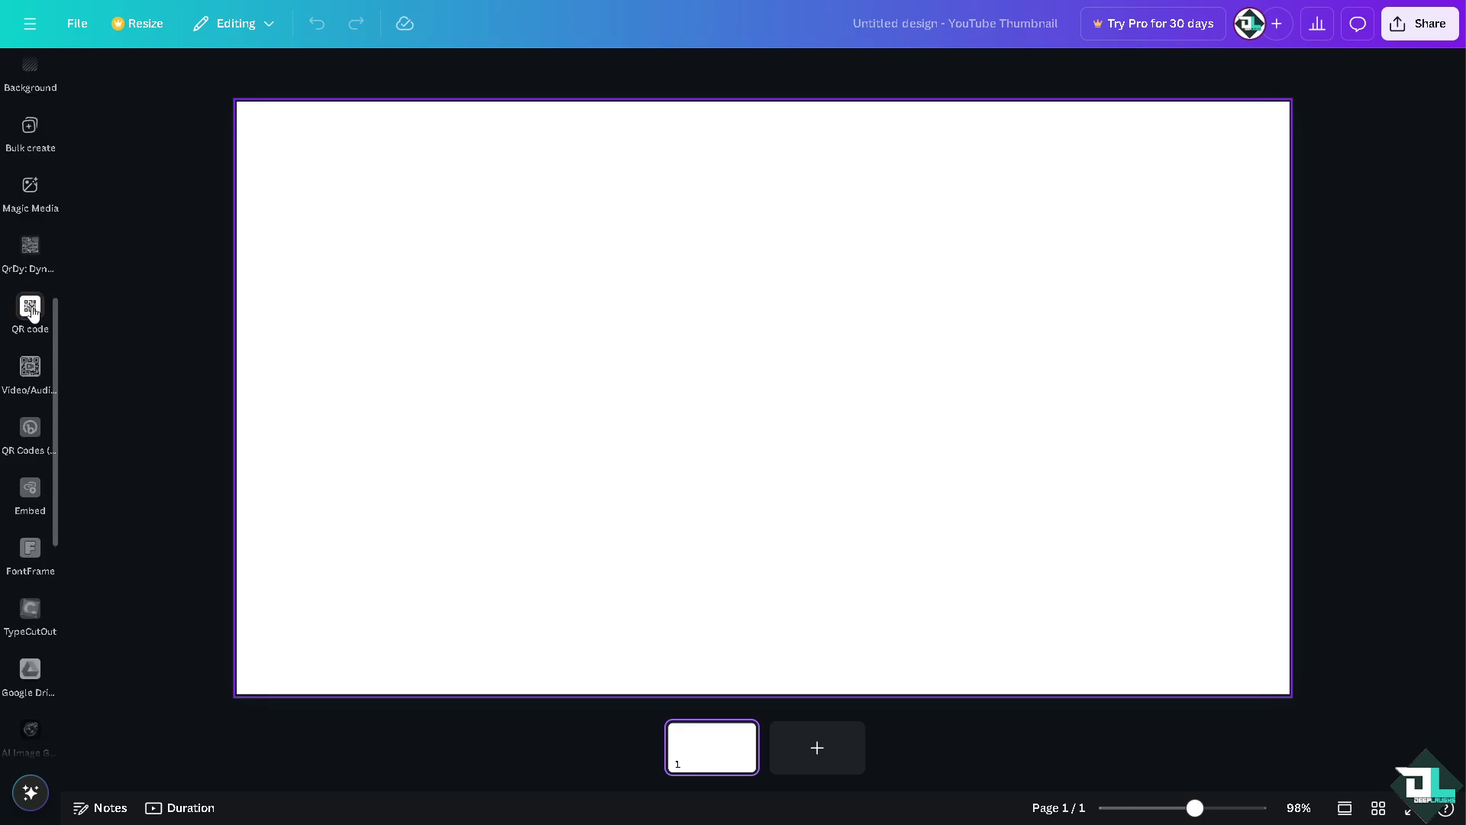
scroll(34, 313, "up", 5)
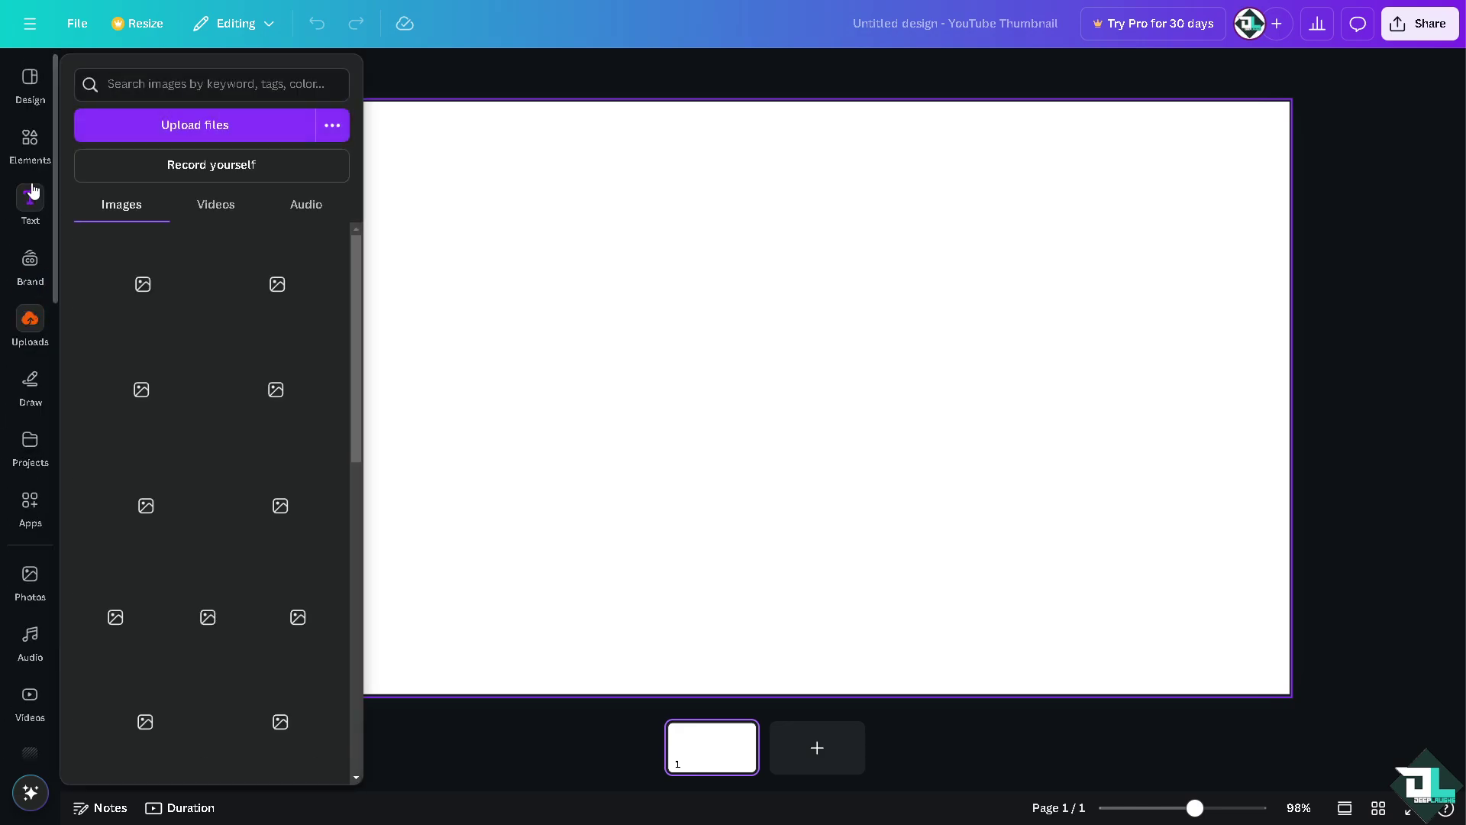
left_click(33, 325)
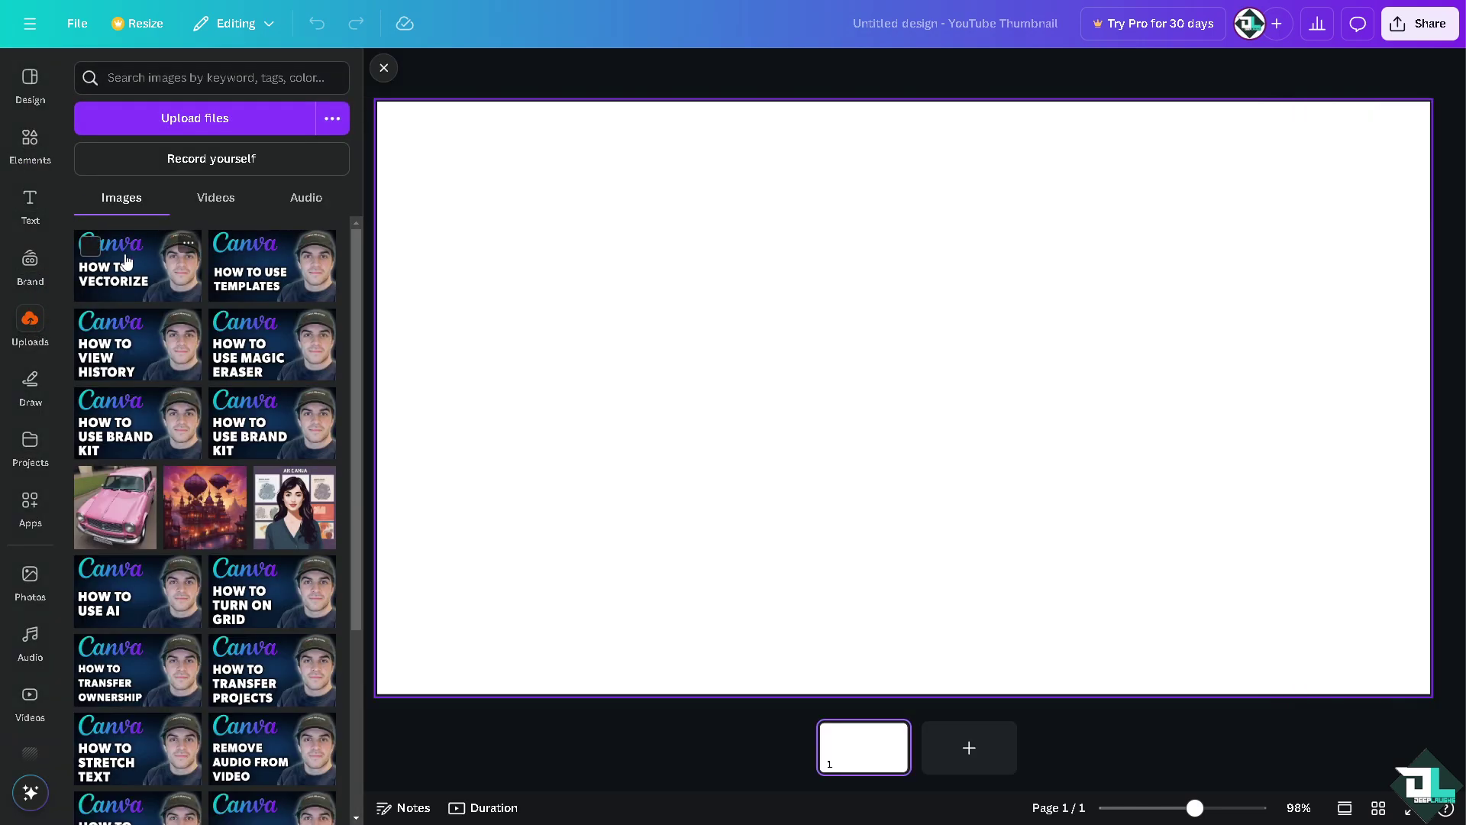
left_click(147, 276)
left_click(383, 65)
left_click_drag(644, 254, 490, 189)
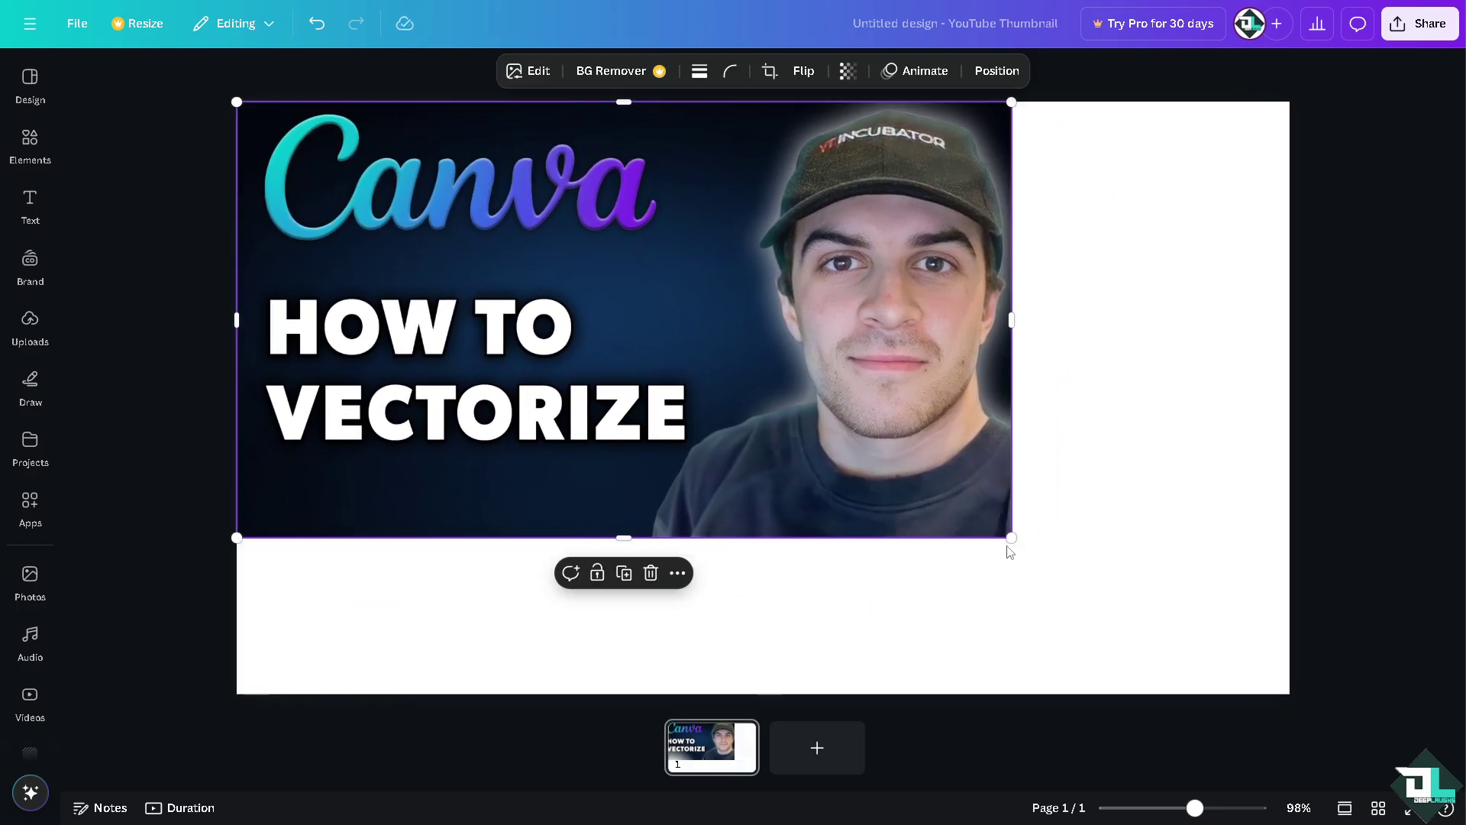
left_click_drag(1012, 537, 1290, 694)
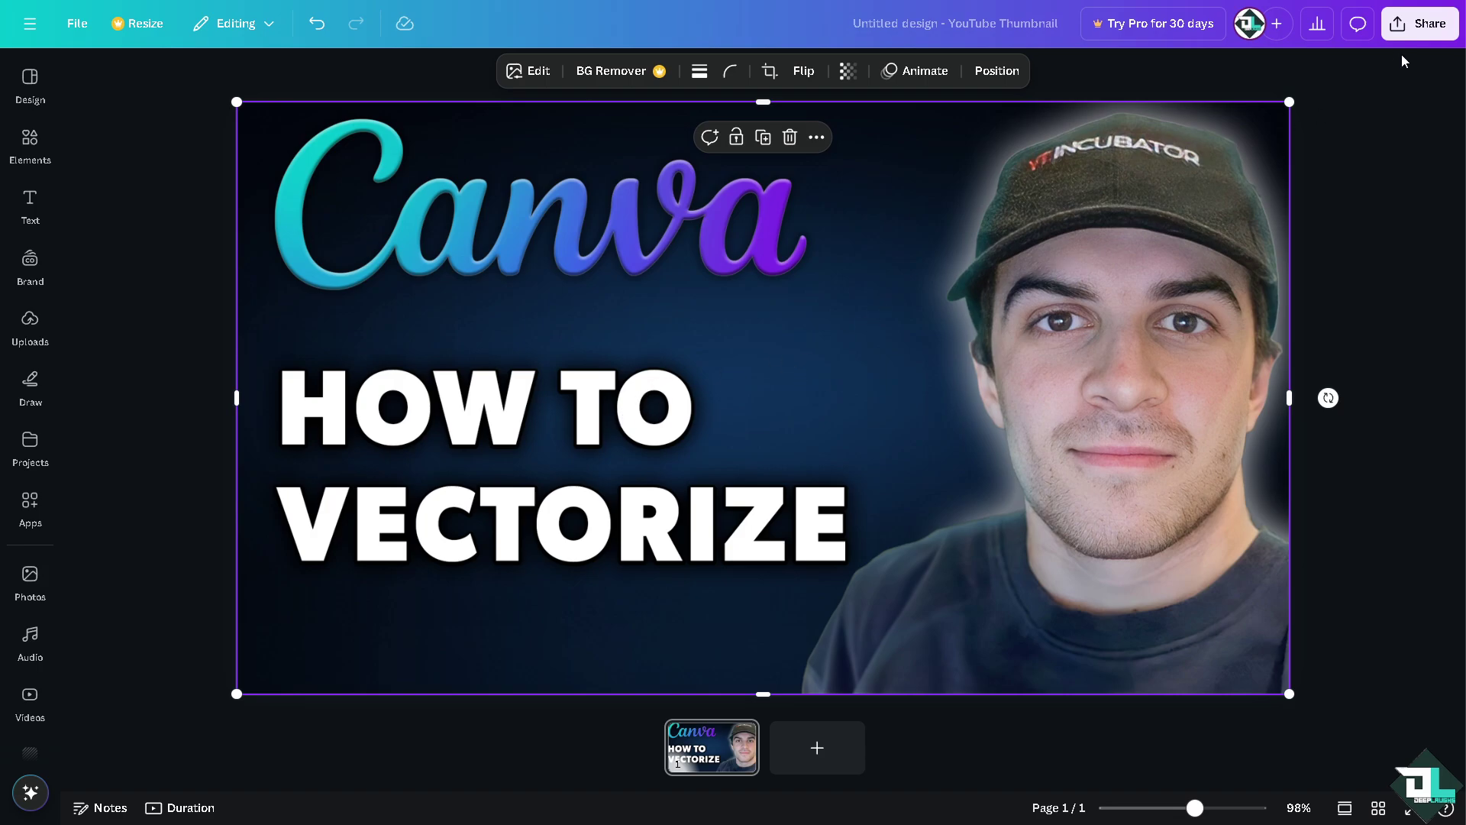
Under Share > Download, pick SVG as the file type.
left_click(1430, 31)
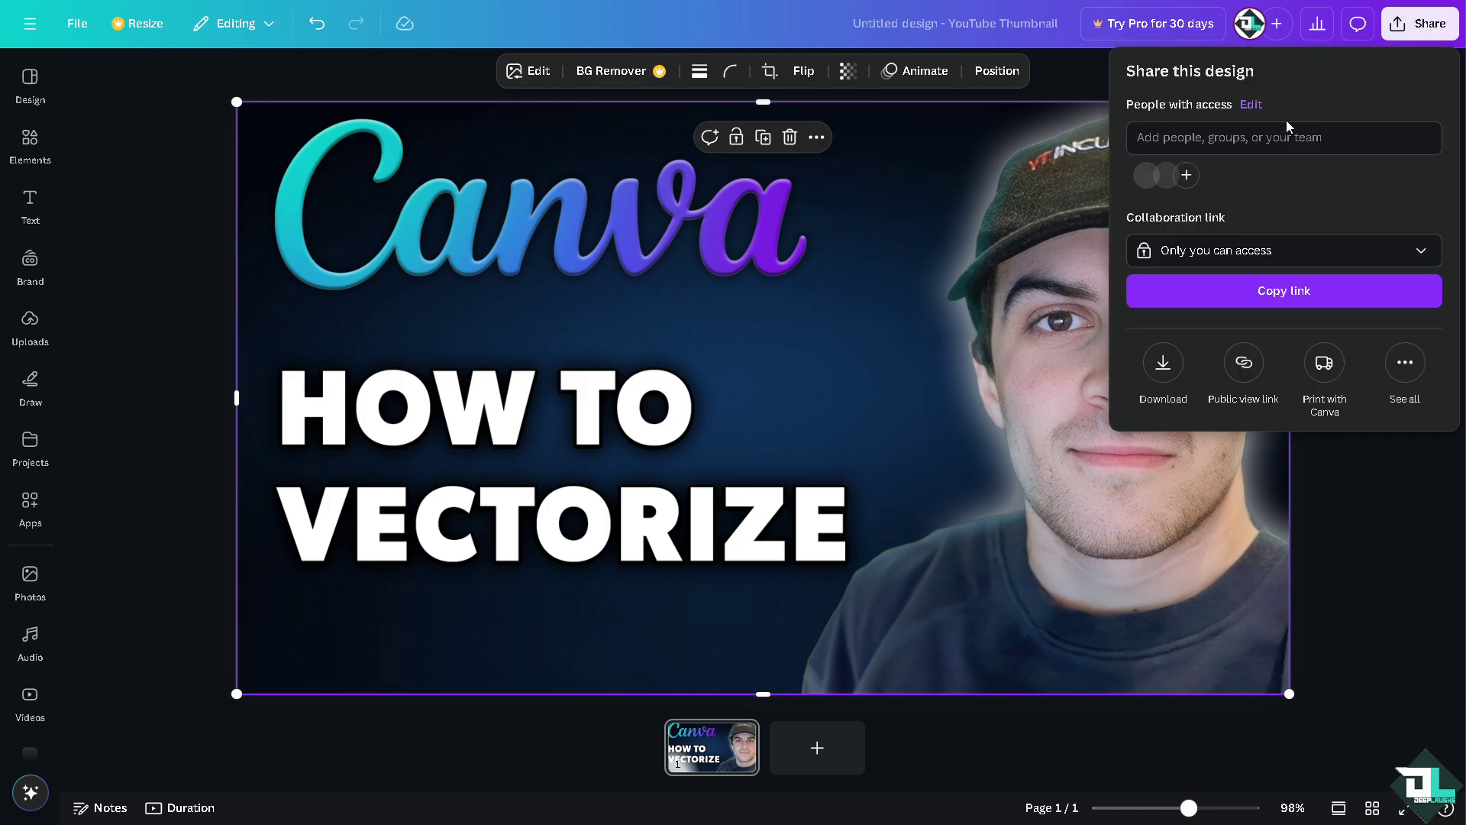
left_click(1164, 364)
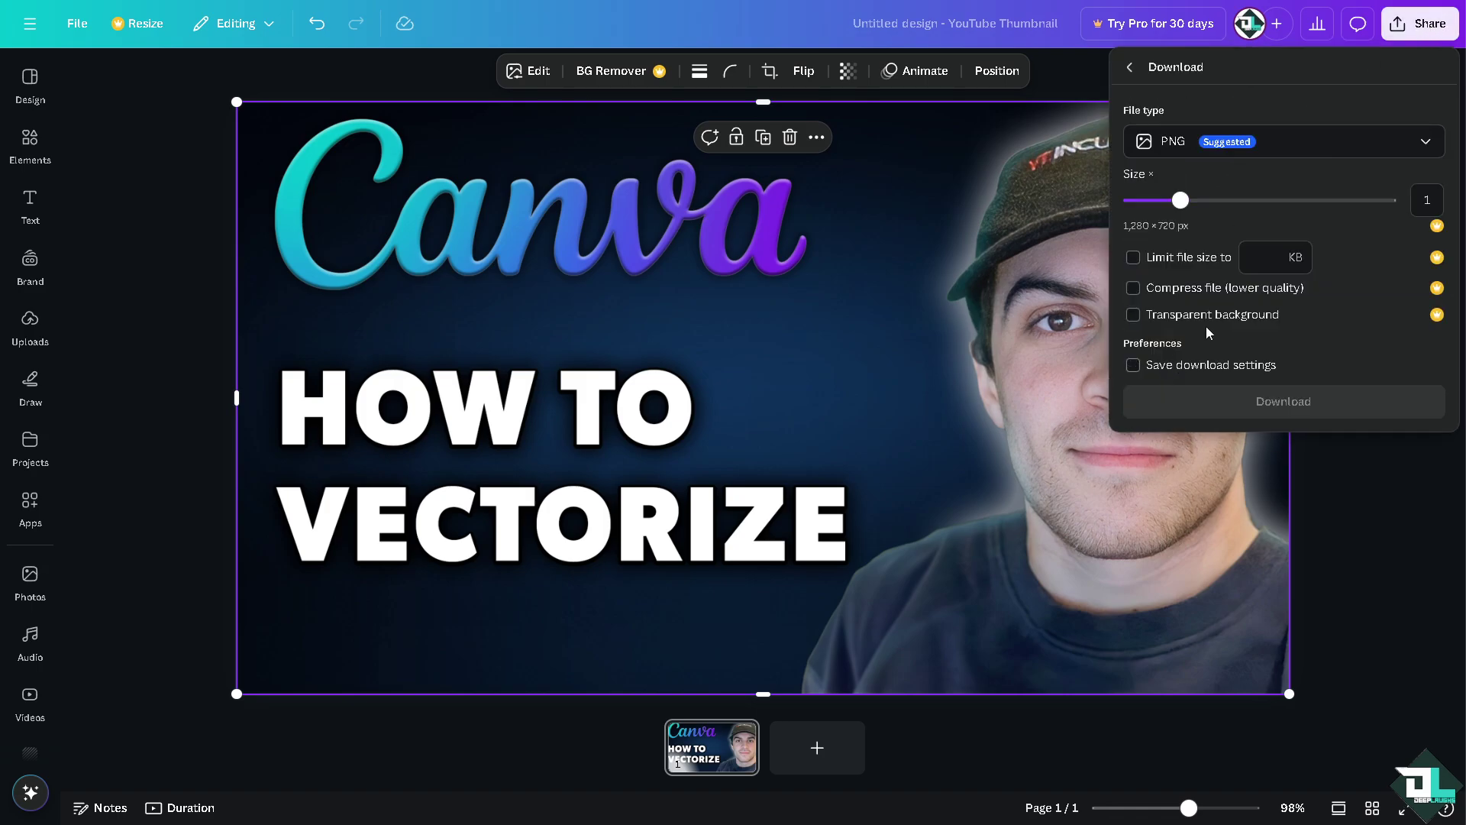
left_click(1237, 152)
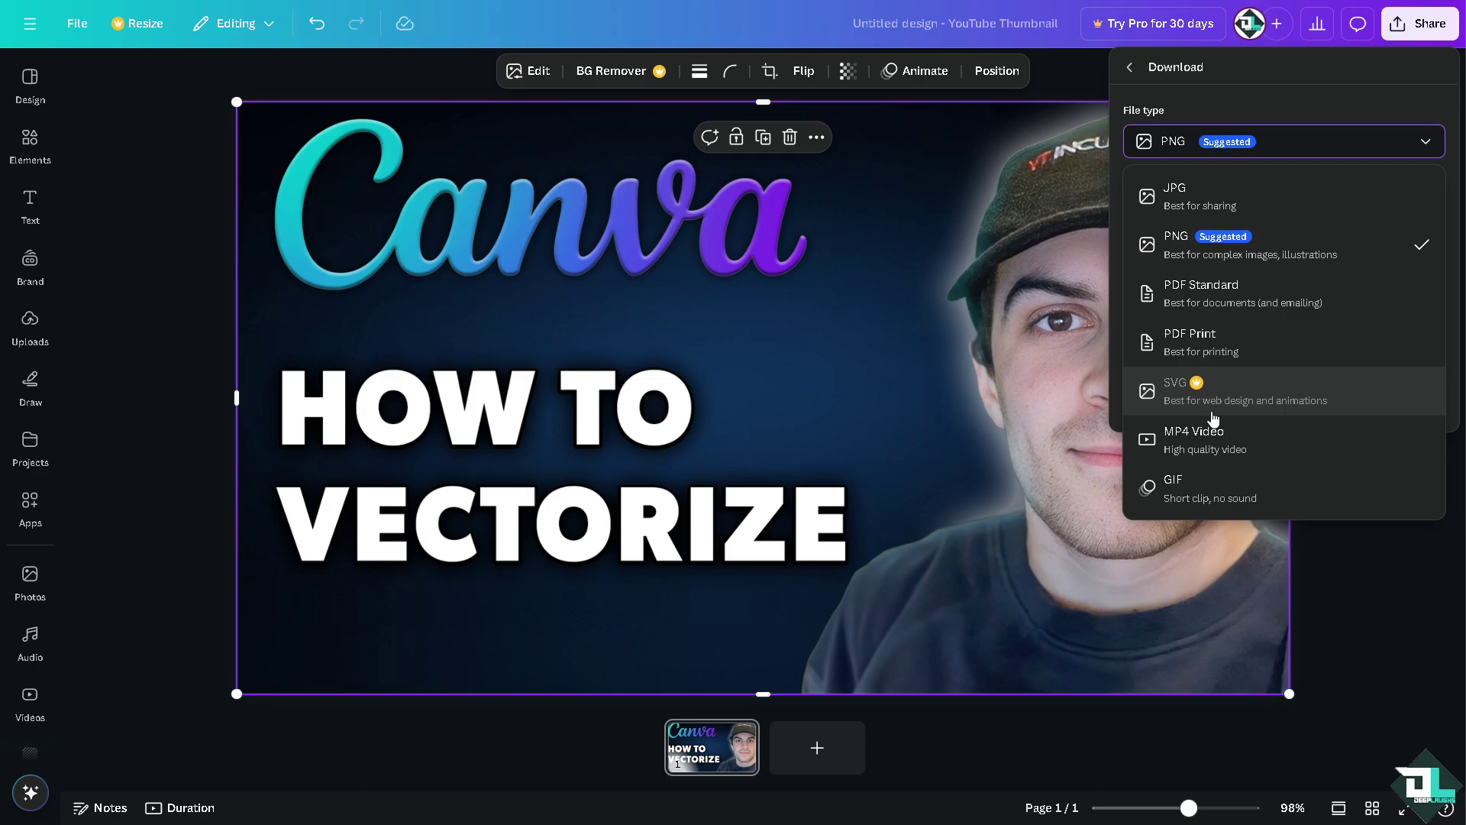
left_click(1283, 403)
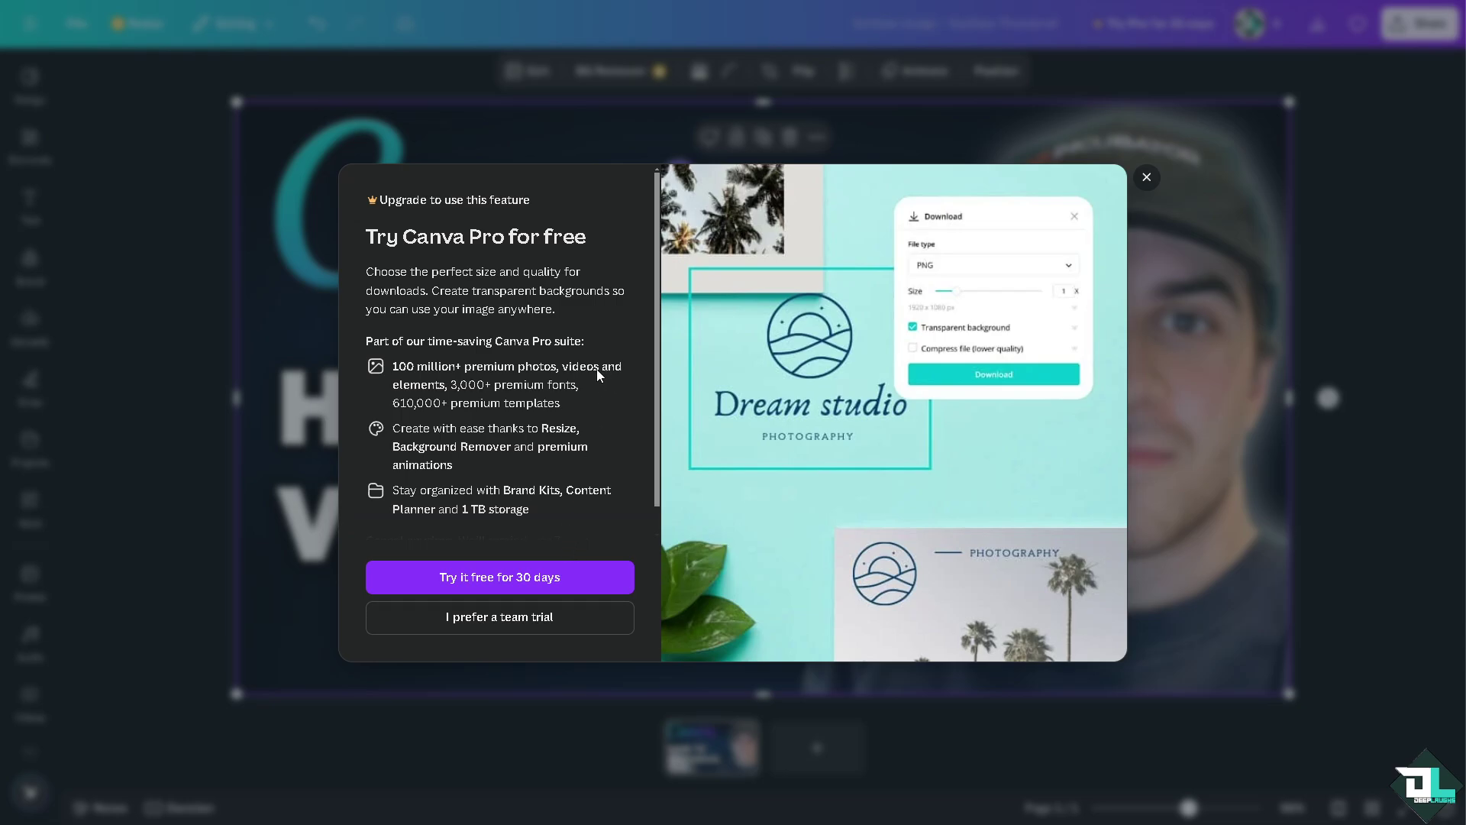
Close the 'Try Canva Pro for free' upgrade dialog.
left_click(1146, 178)
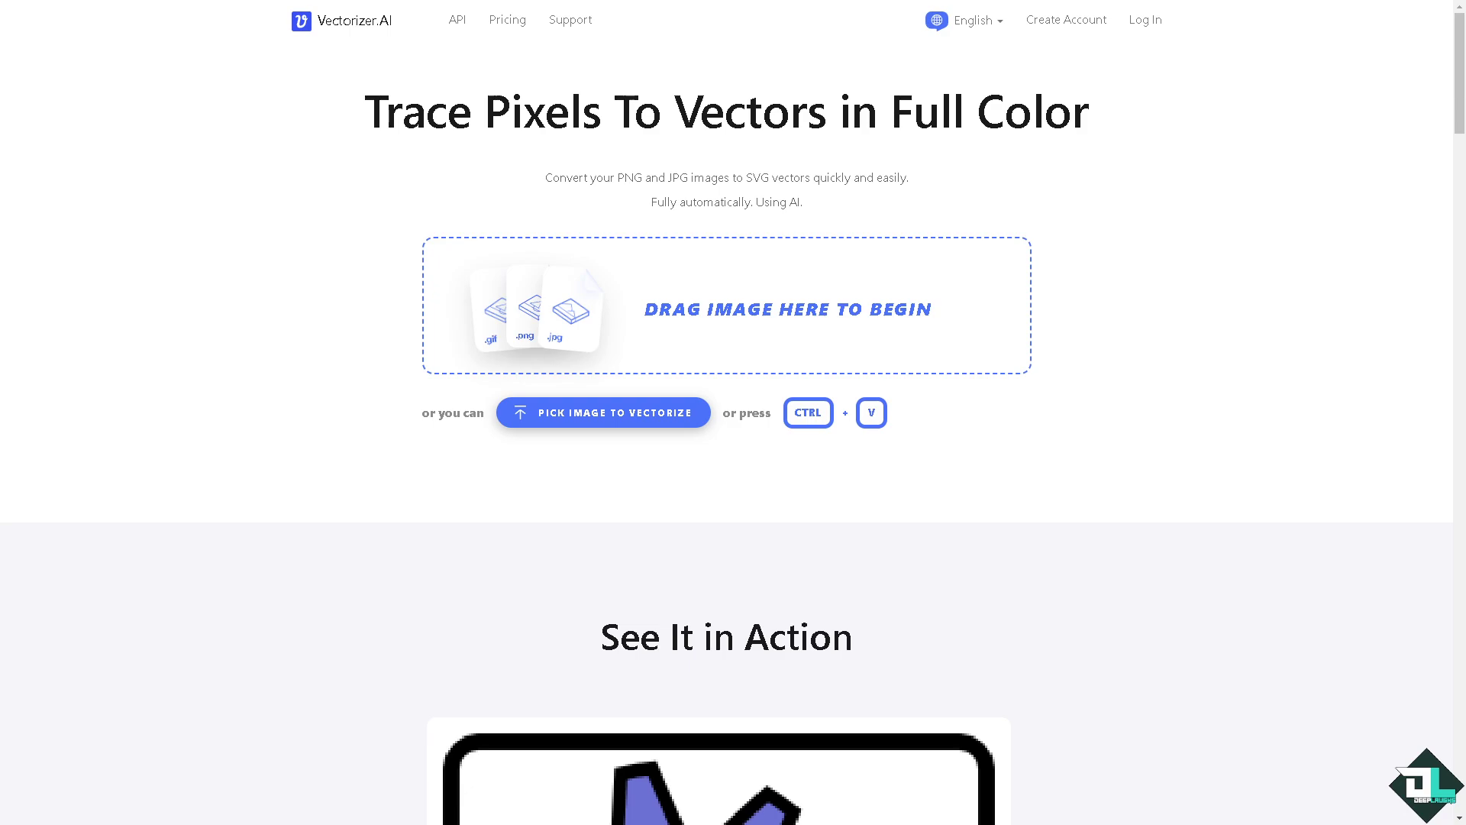
Paste the HOW TO VECTORIZE PNG into Vectorizer.AI with Ctrl+V to vectorize it.
key("ctrl+v")
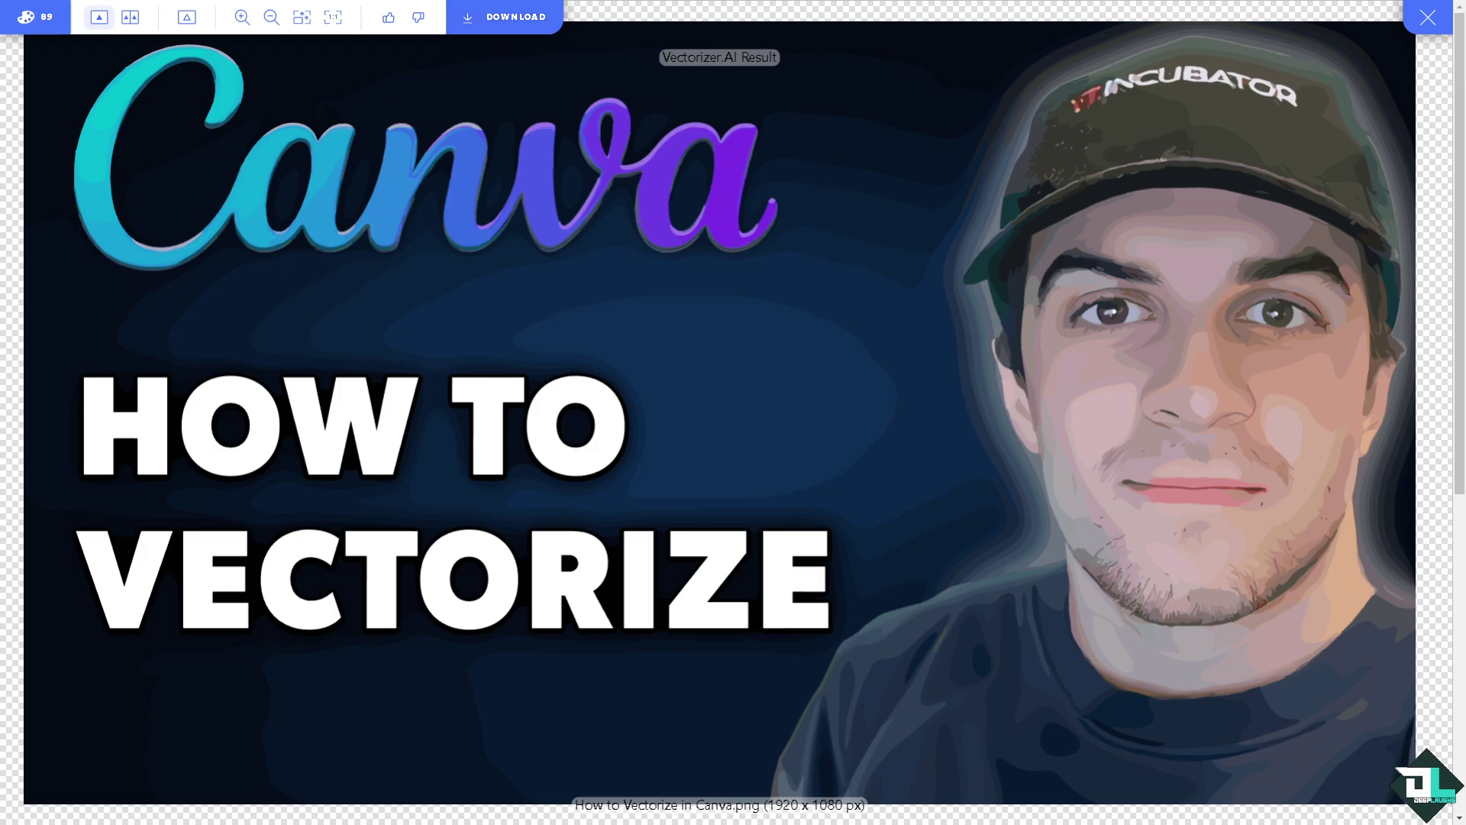
Open the DOWNLOAD options for the vectorized How to Vectorize in Canva.png.
left_click(510, 17)
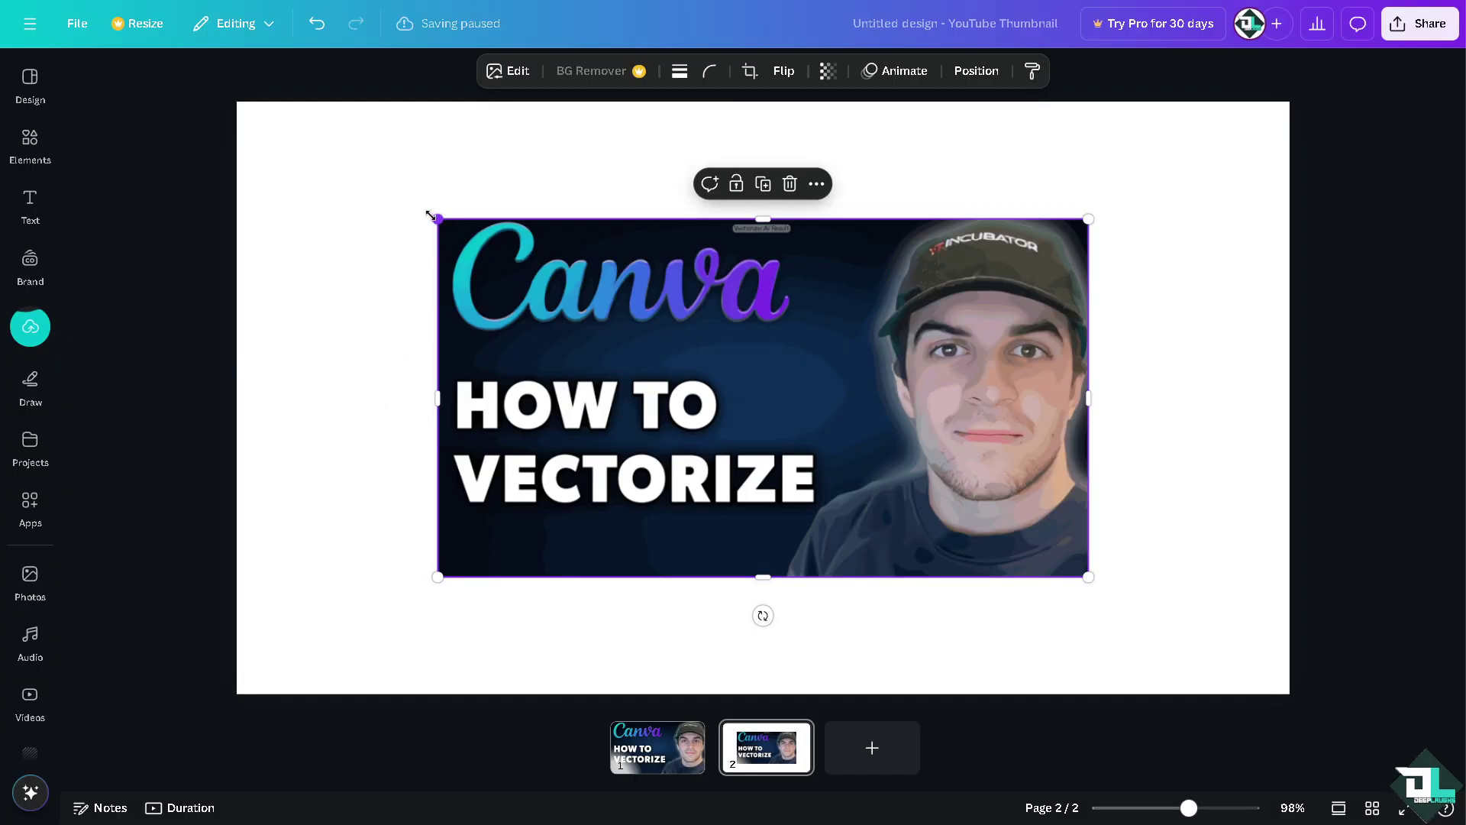
Drag the vectorized image's corners and top/bottom edges to fill page 2, dismissing the Draw panel.
left_click_drag(437, 219, 236, 108)
left_click_drag(1089, 577, 1290, 688)
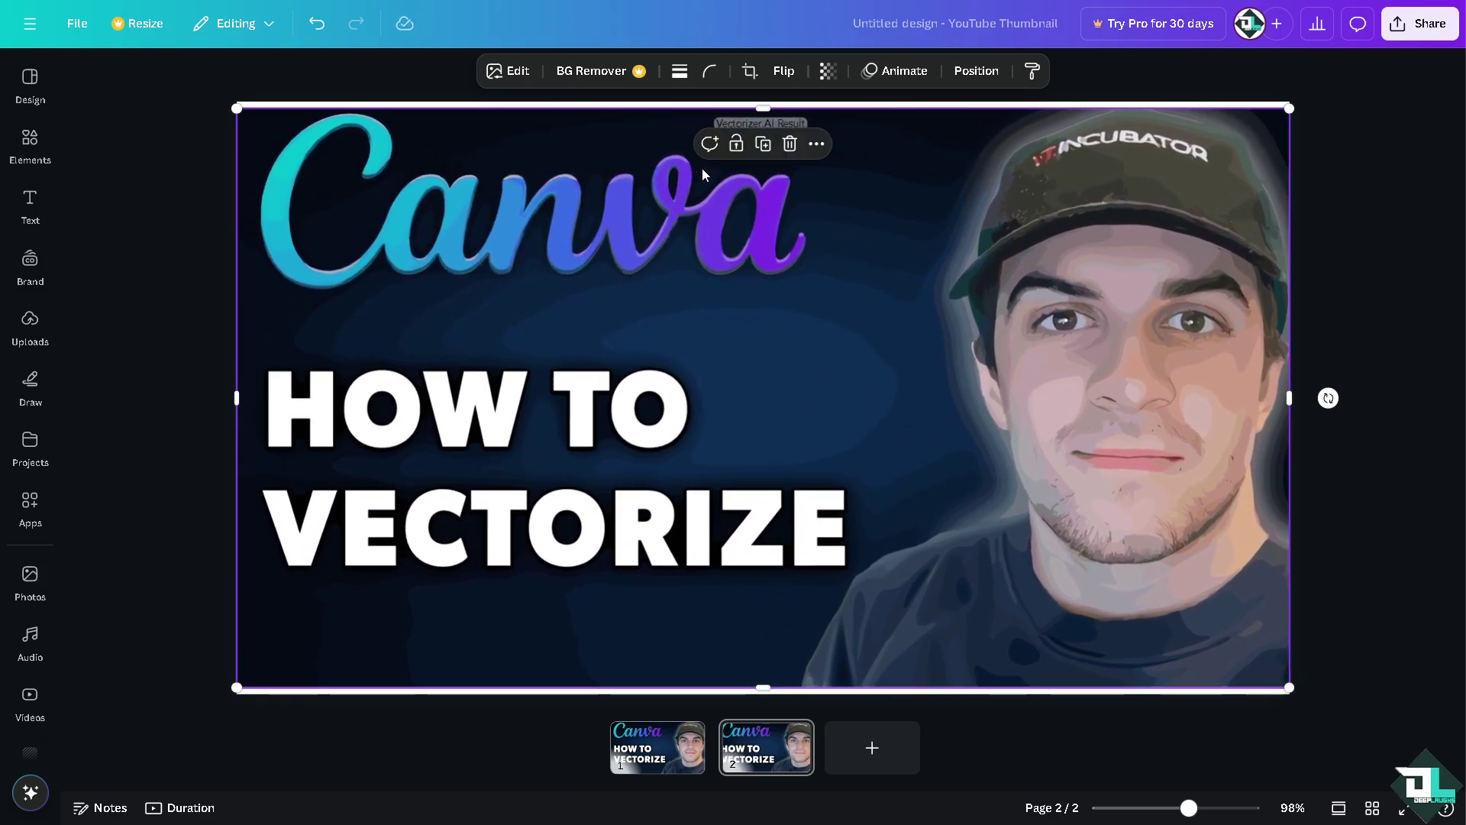
left_click_drag(755, 109, 760, 102)
left_click_drag(763, 687, 763, 693)
left_click(30, 380)
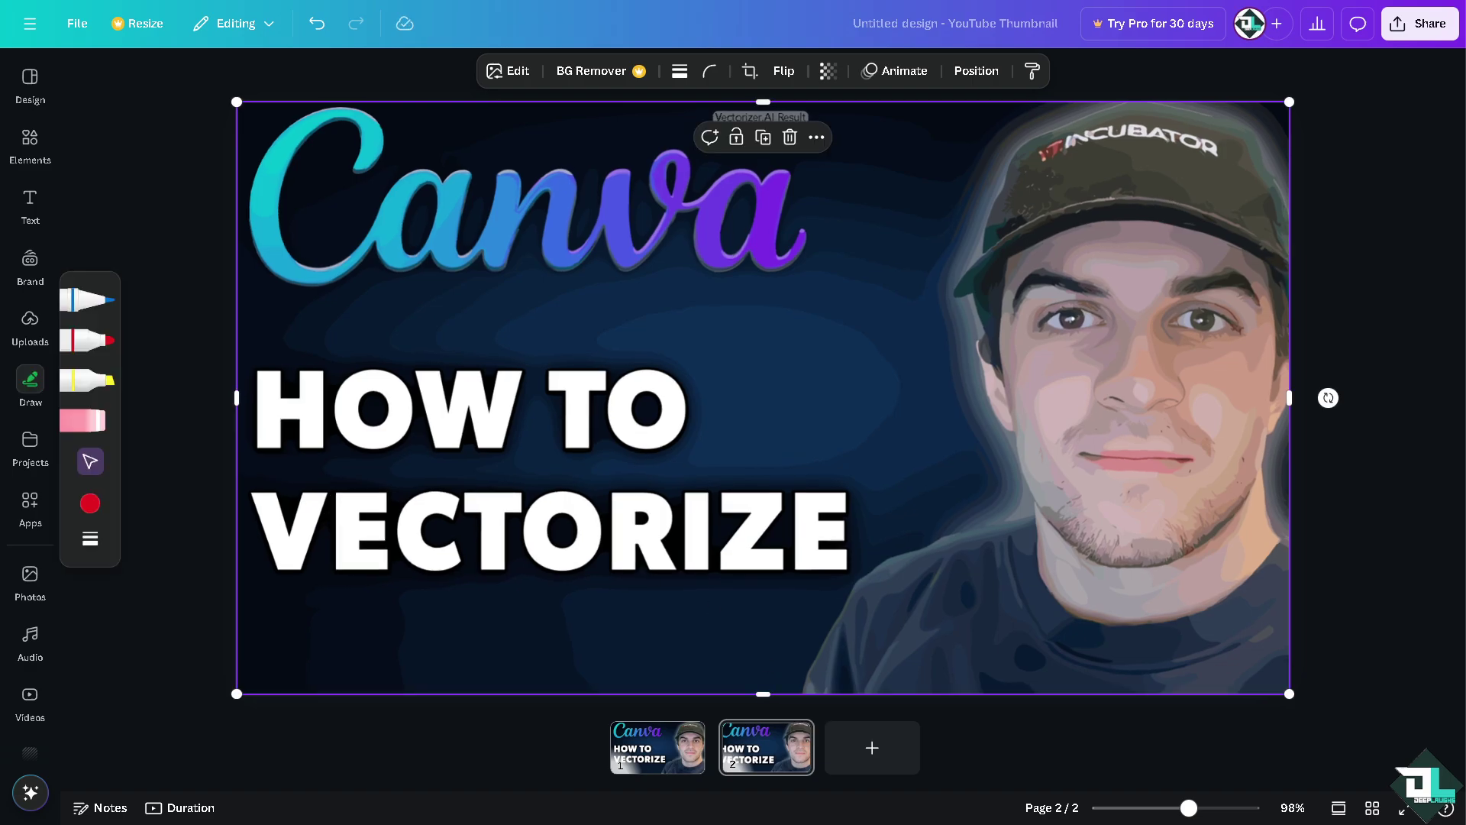
key("Escape")
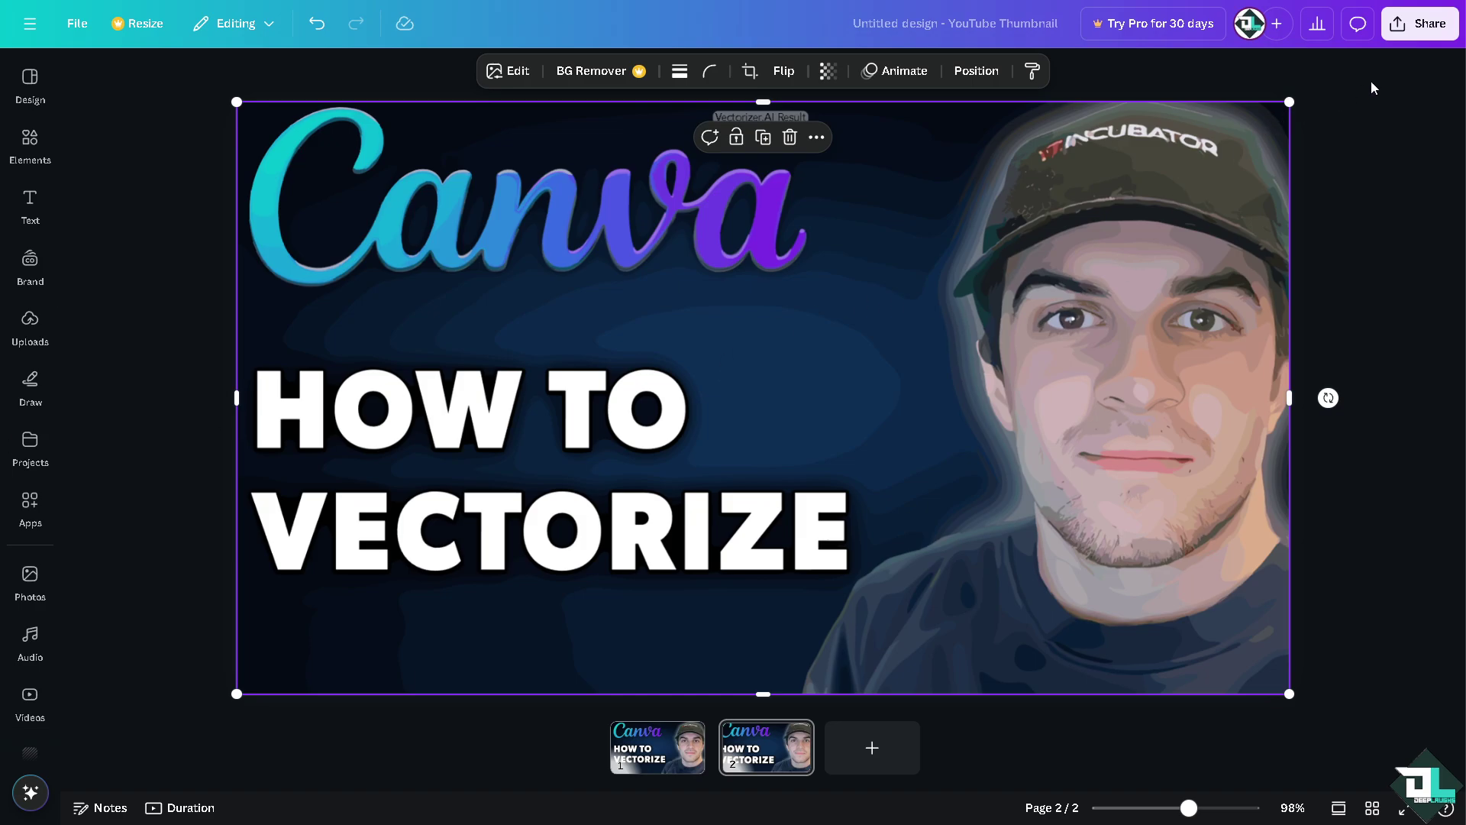
Review the download file types, then set the collaboration link to 'Anyone with the link' with edit access.
left_click(1422, 34)
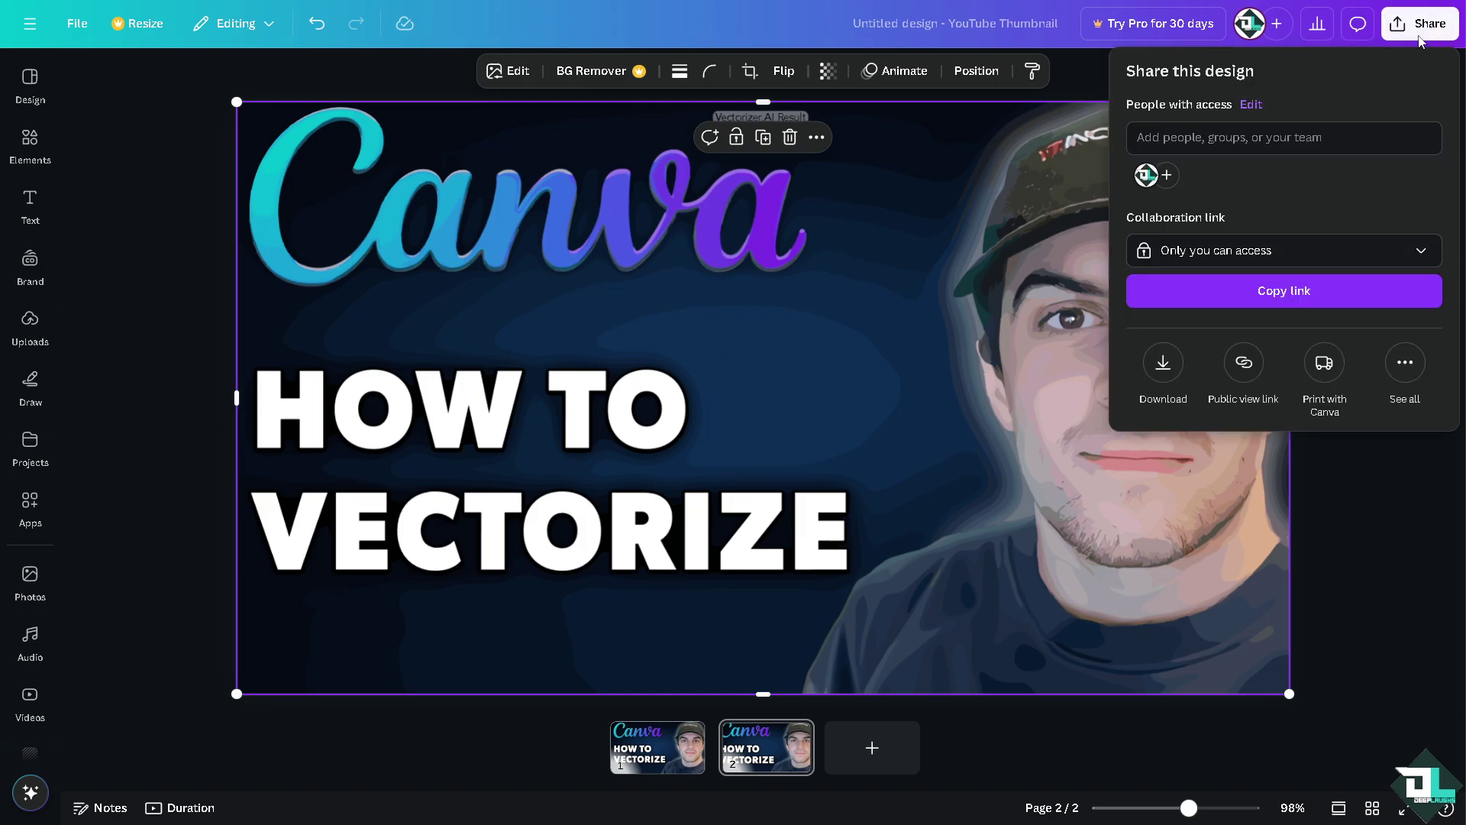
left_click(1164, 362)
left_click(1184, 145)
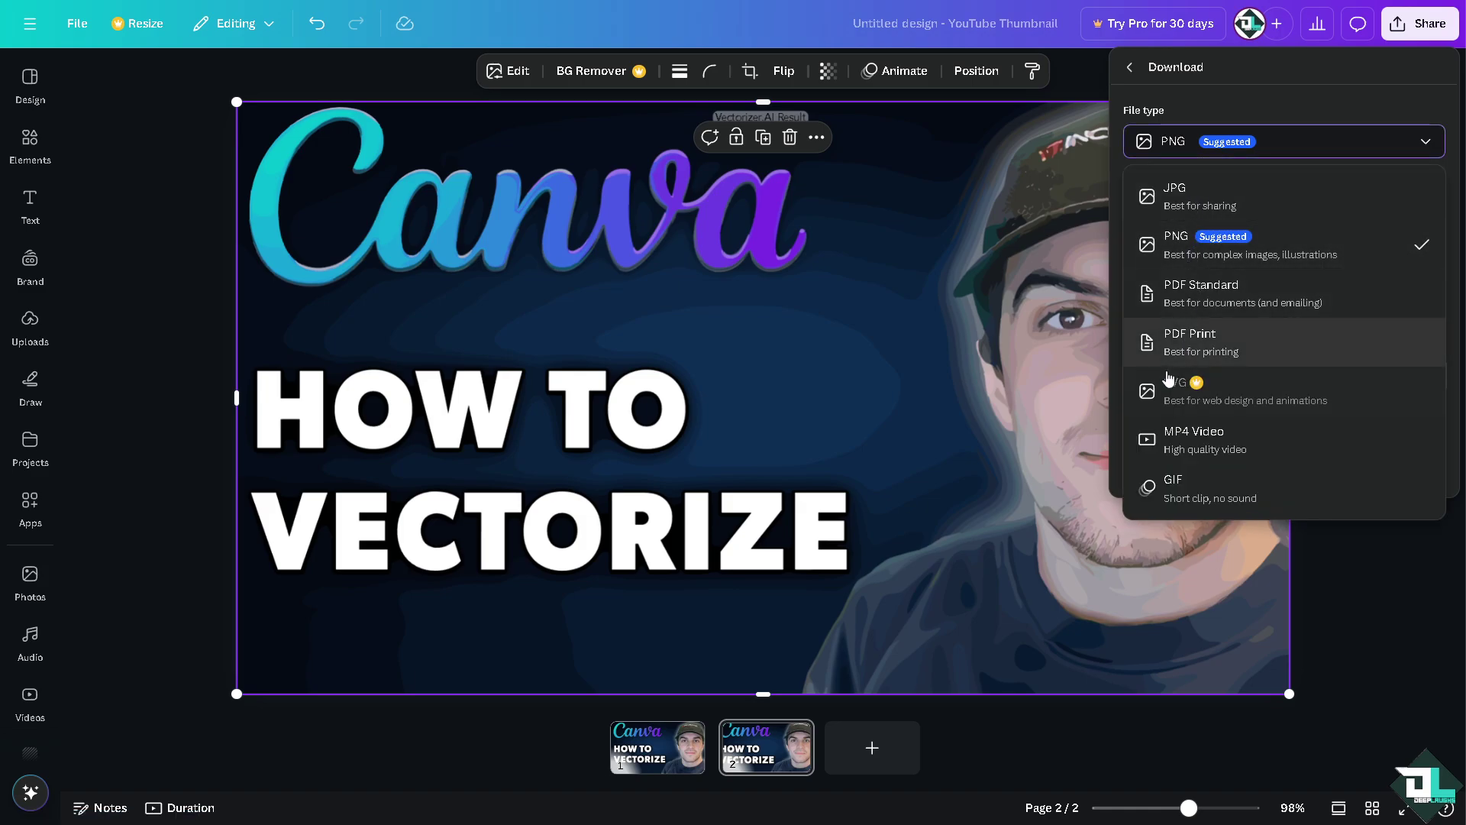
left_click(1129, 68)
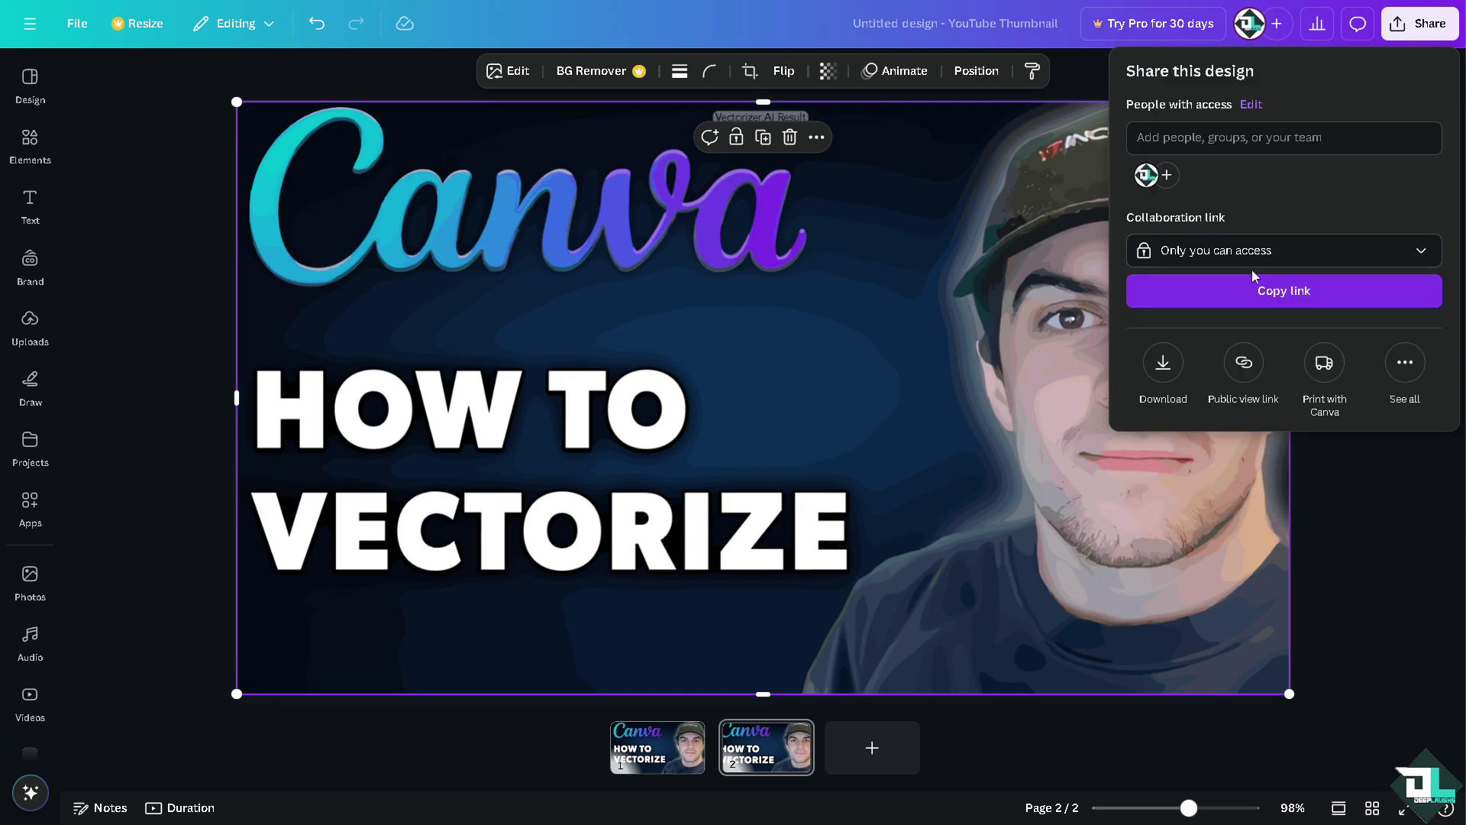
left_click(1235, 256)
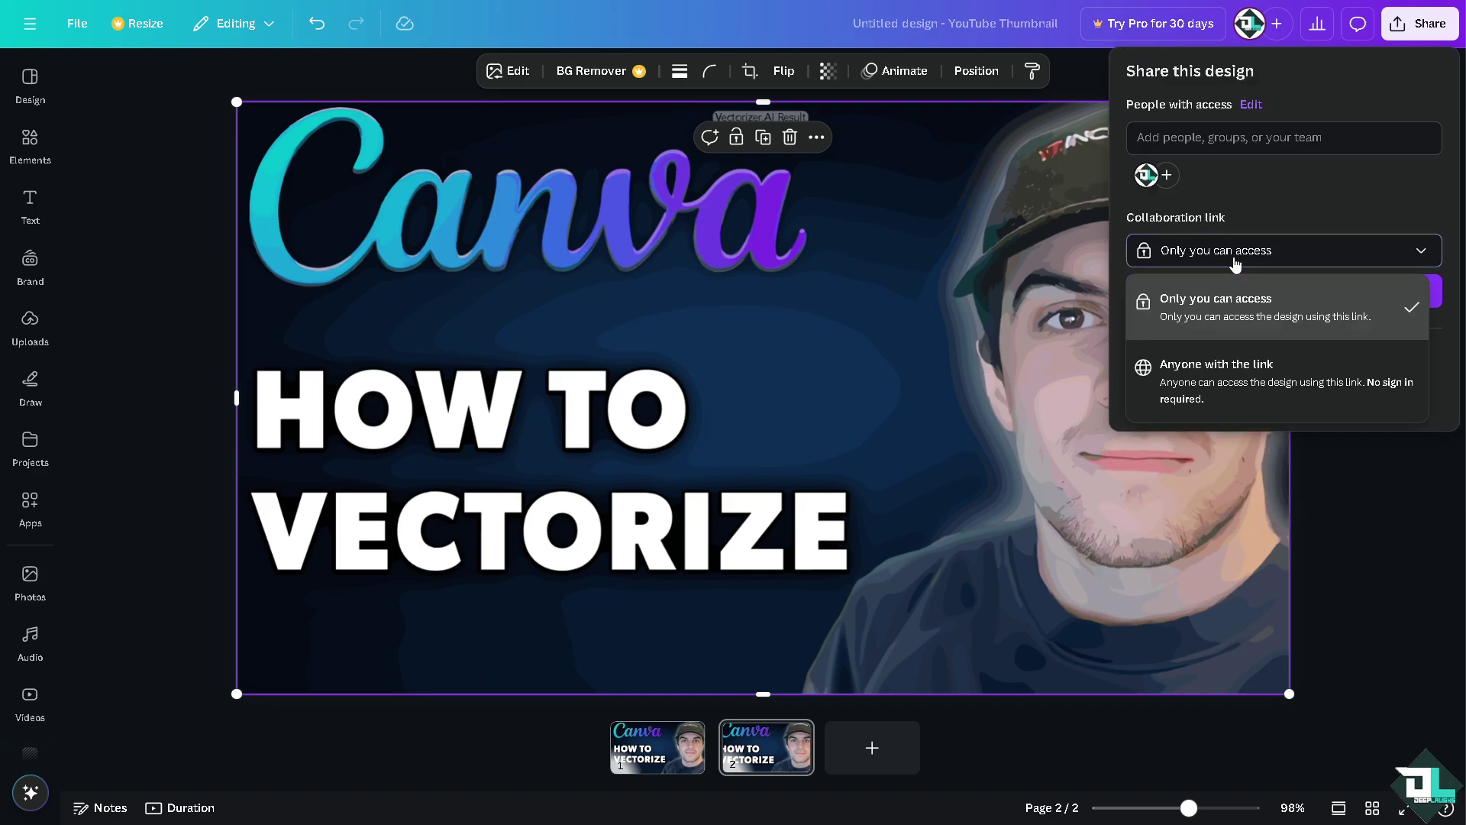
left_click(1208, 374)
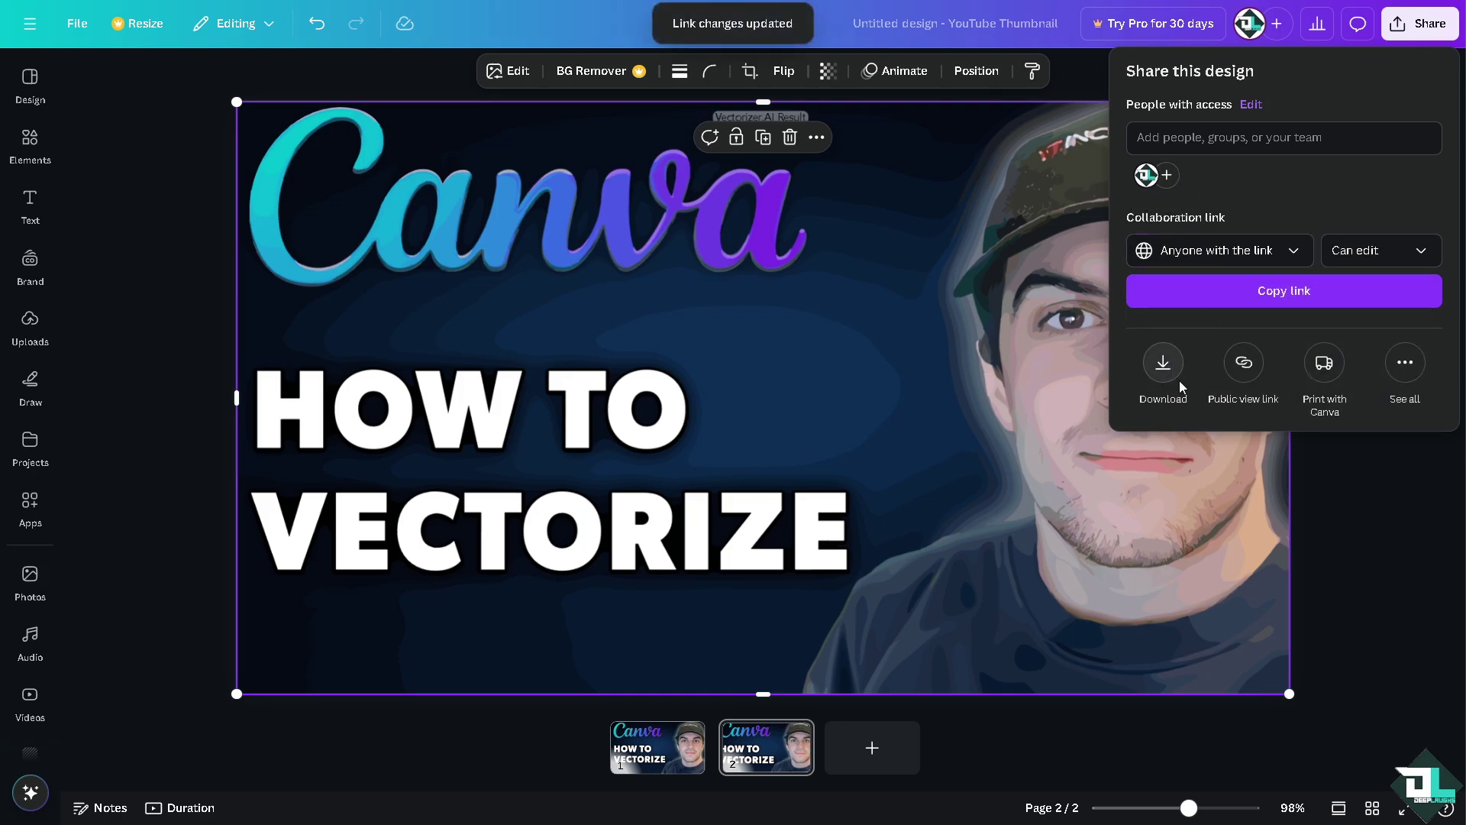
Browse the full list of More ways to publish in the Share panel.
left_click(1403, 365)
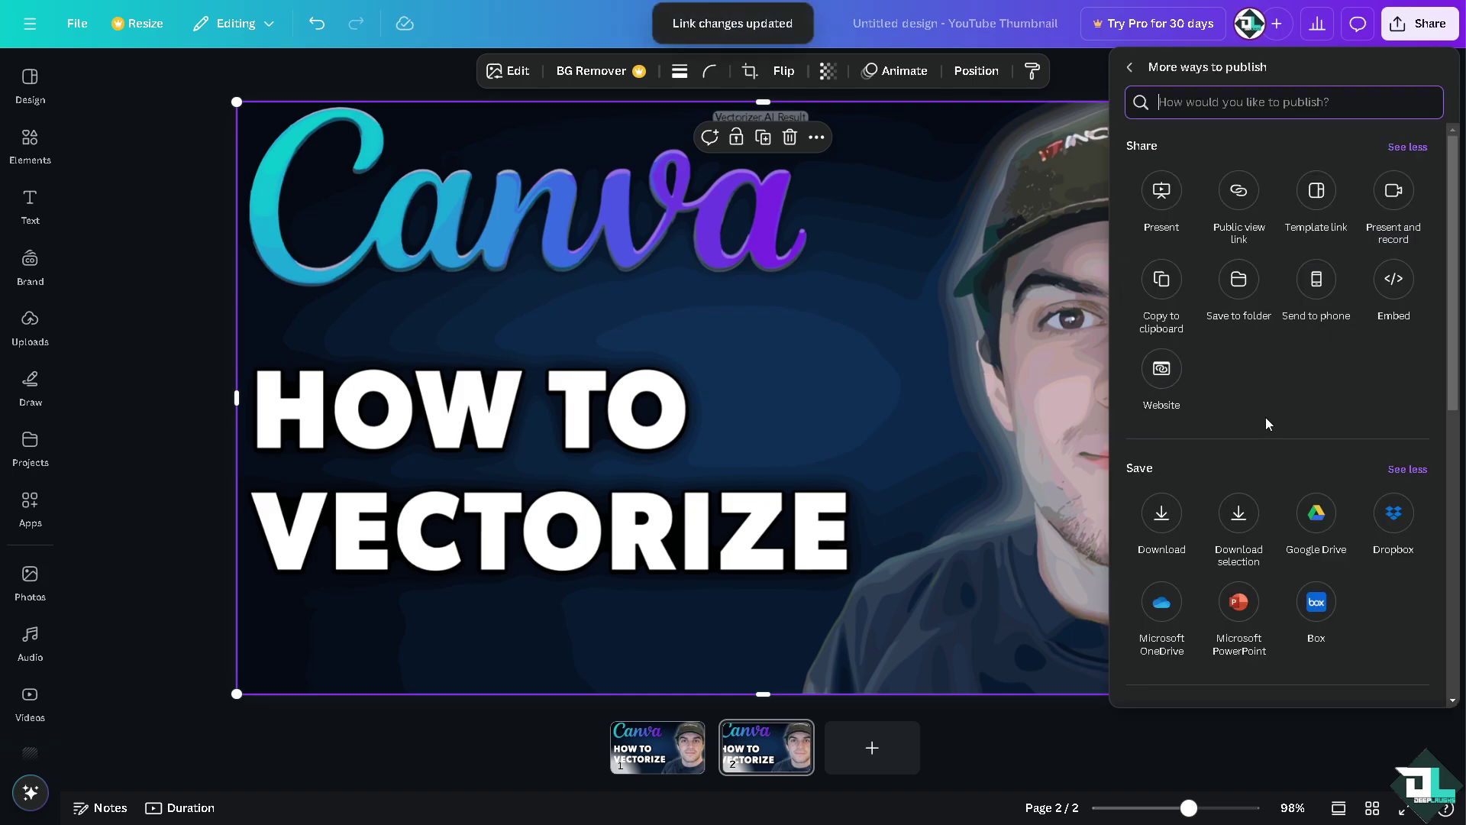
scroll(1266, 418, "down", 4)
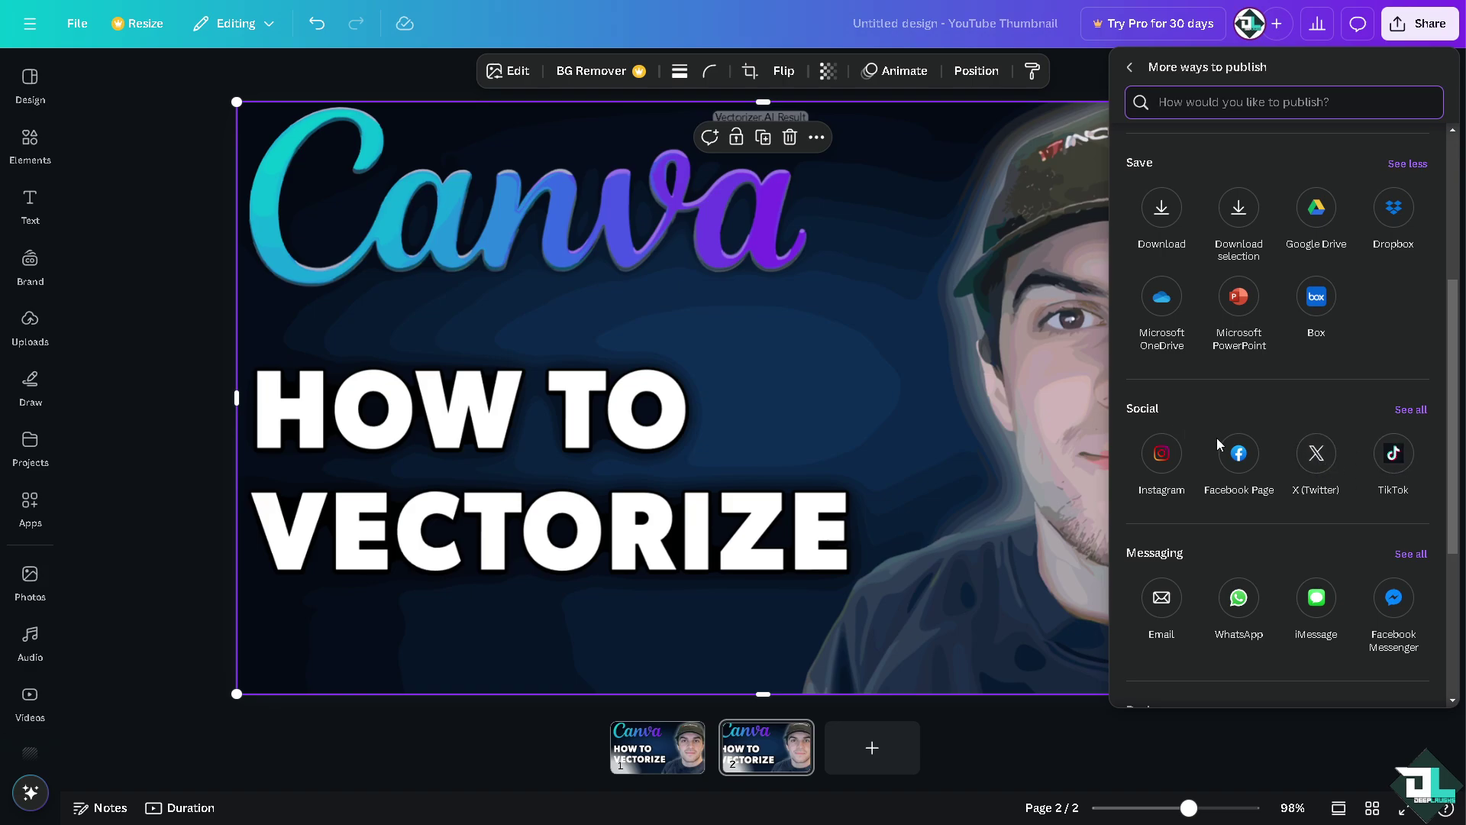
scroll(1217, 438, "down", 1)
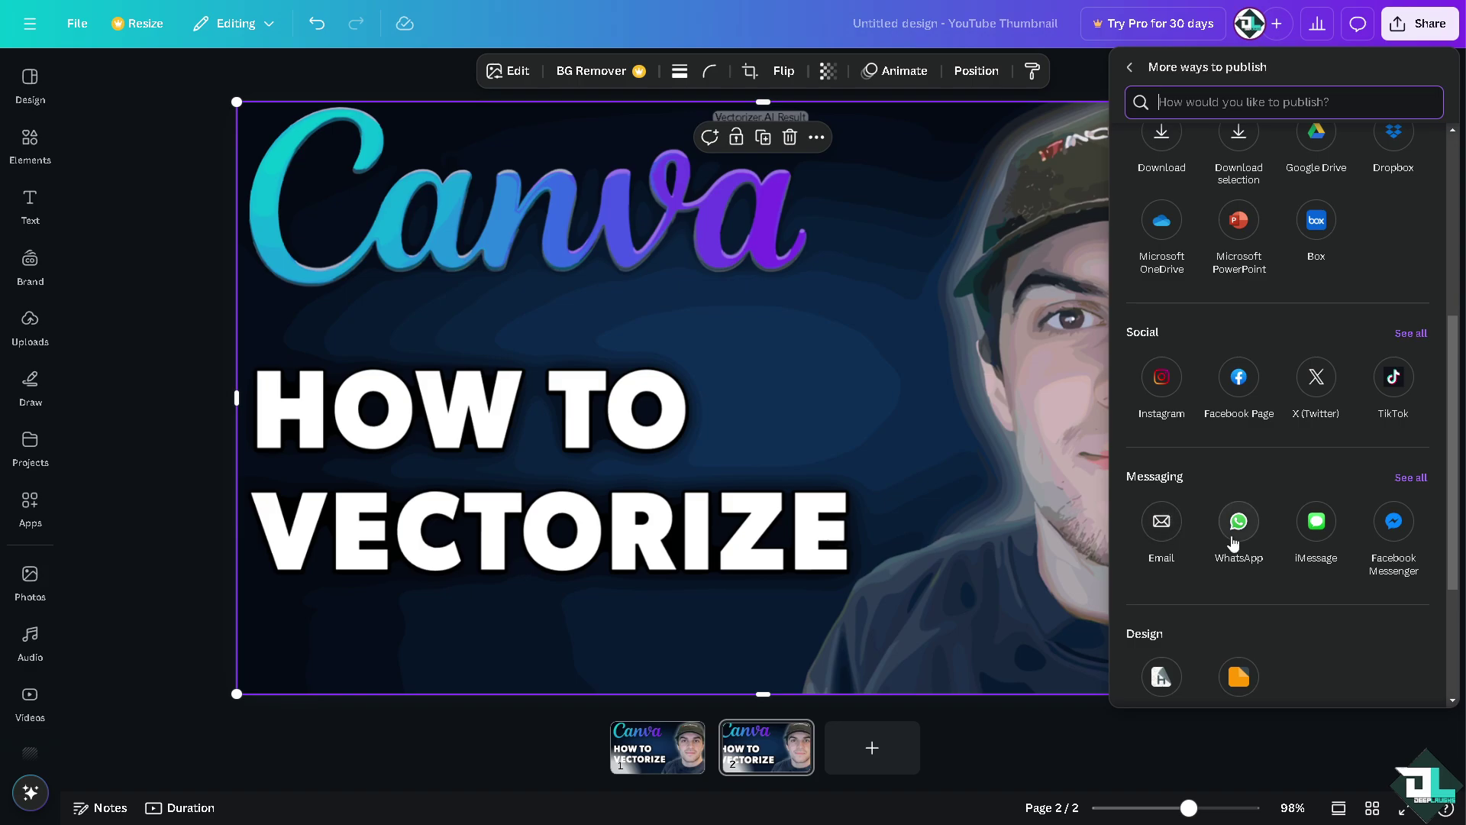
scroll(1239, 524, "down", 2)
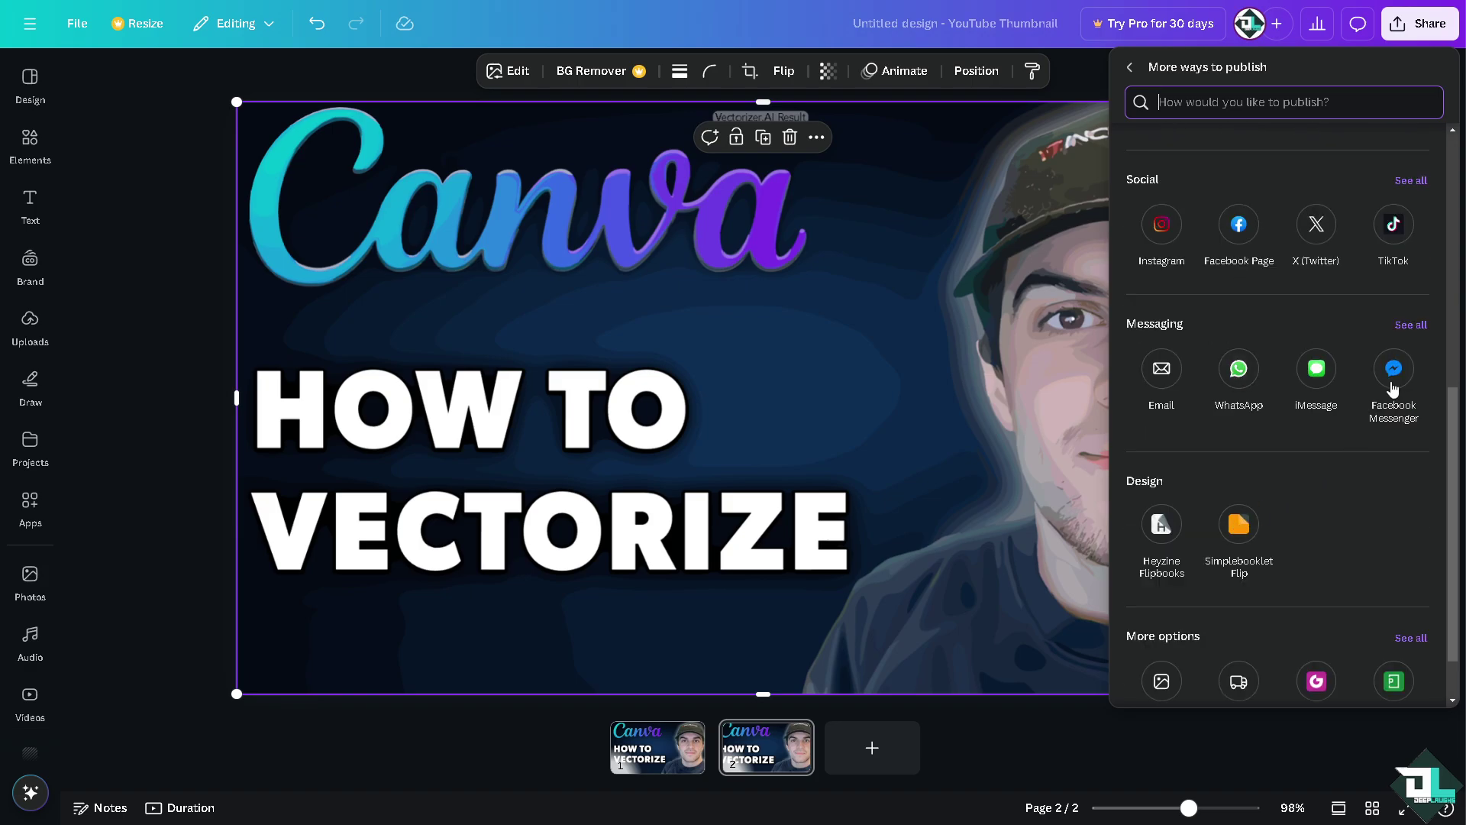
scroll(1394, 386, "down", 1)
scroll(1293, 471, "up", 4)
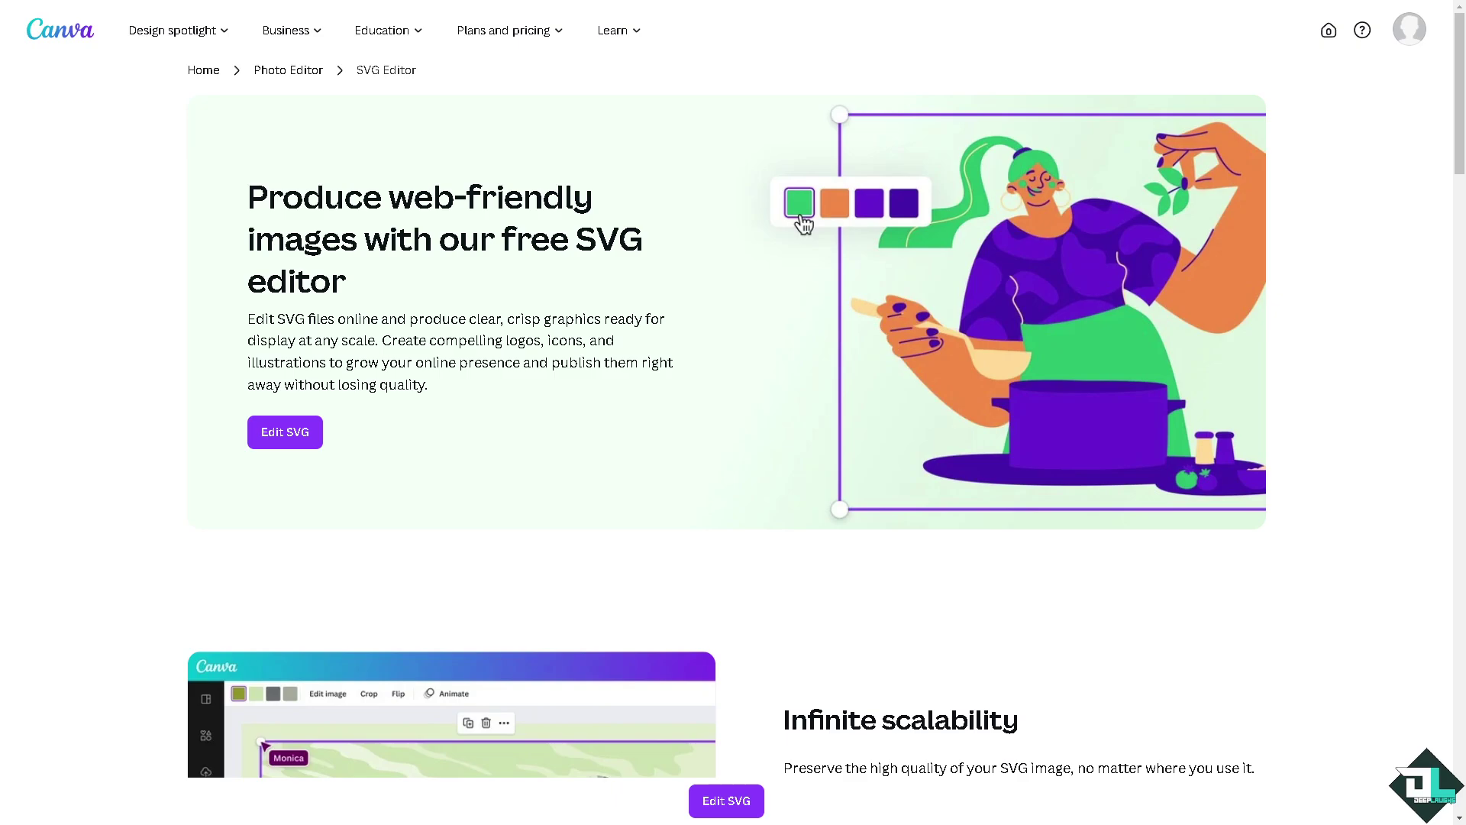
Choose Edit SVG on the SVG Editor page to create a blank 1080 × 1080 px design.
scroll(458, 535, "down", 10)
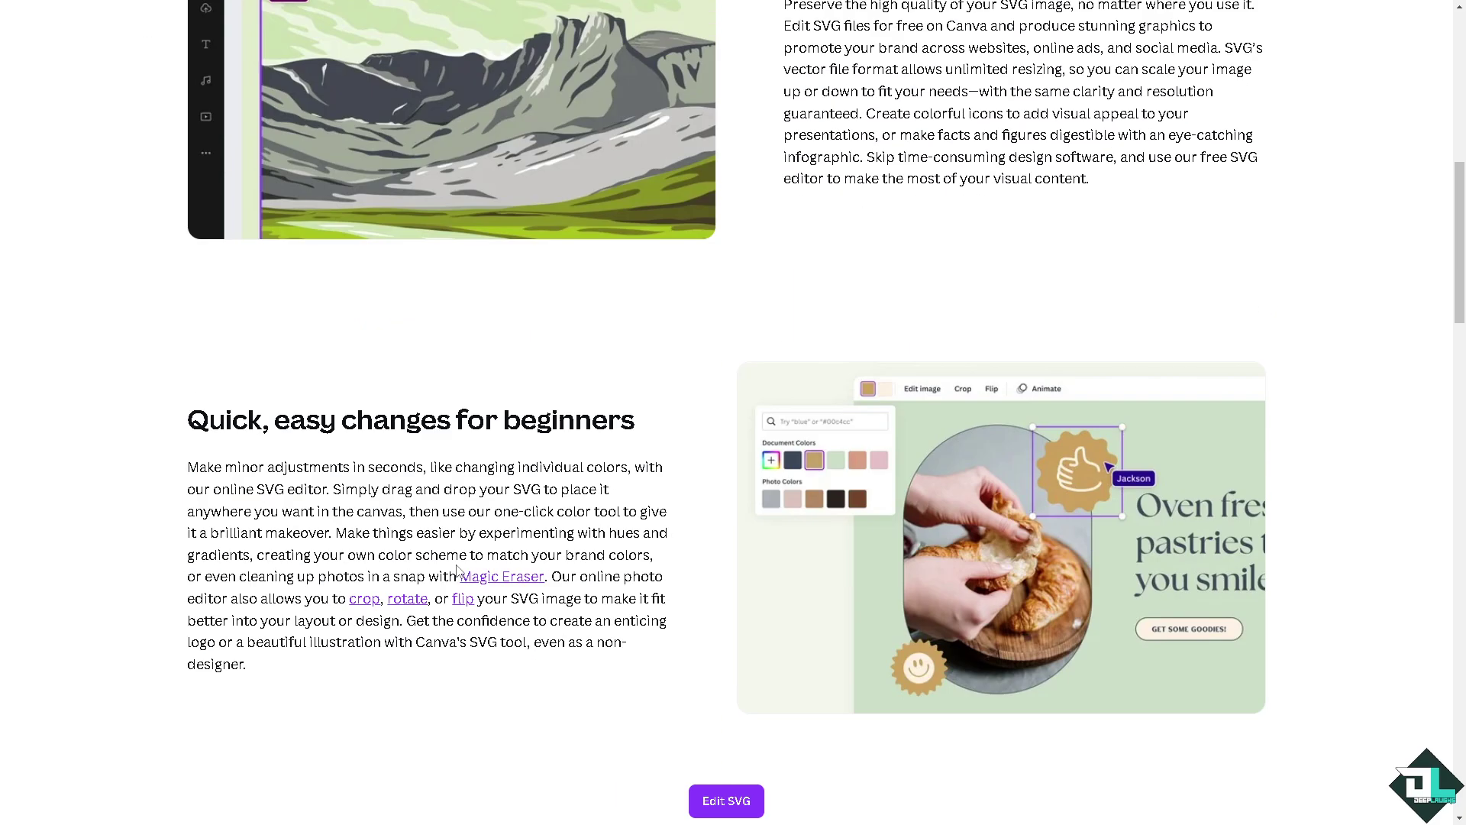
scroll(469, 517, "up", 9)
scroll(324, 334, "up", 1)
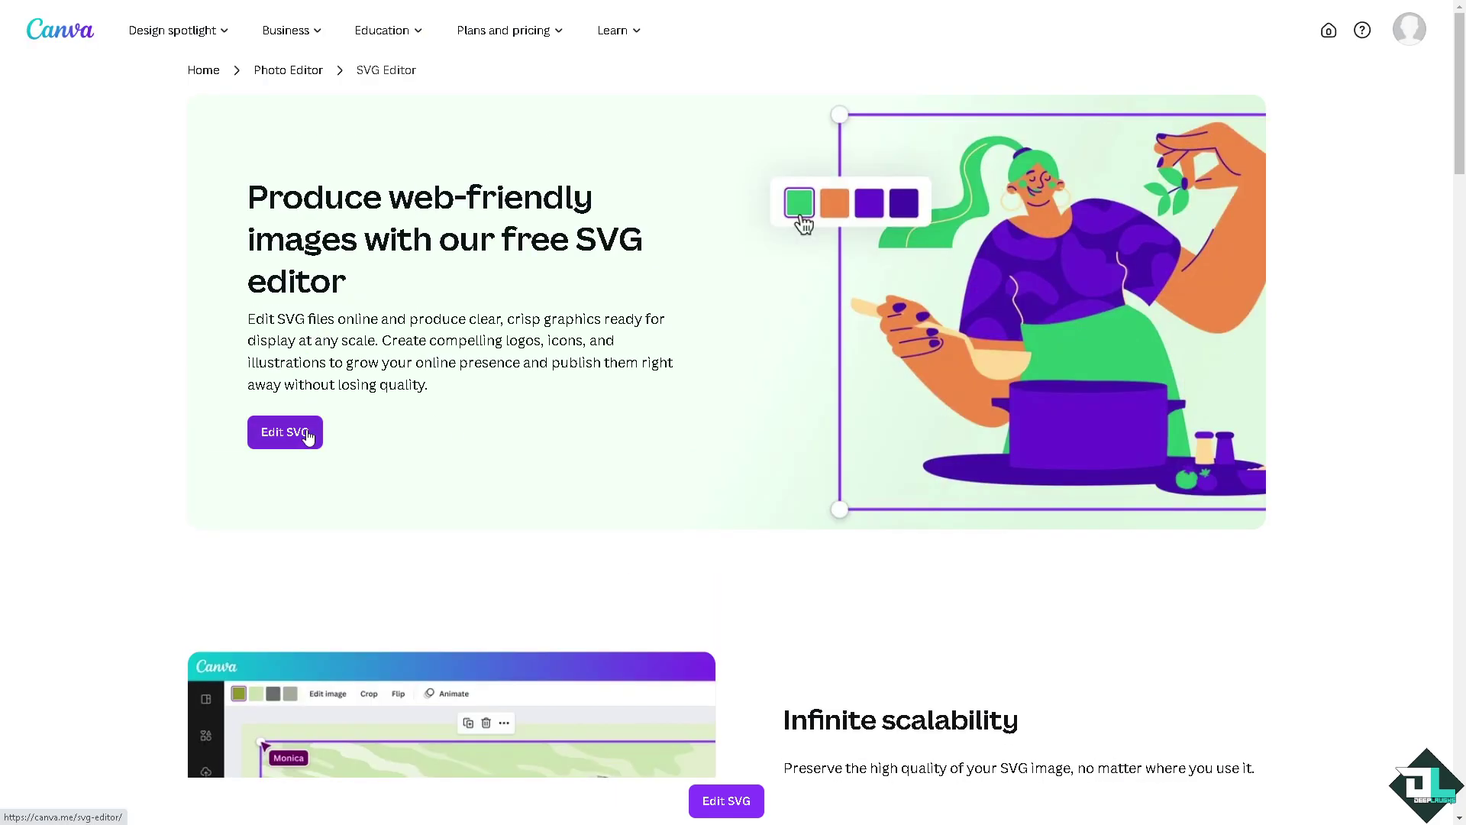
left_click(310, 435)
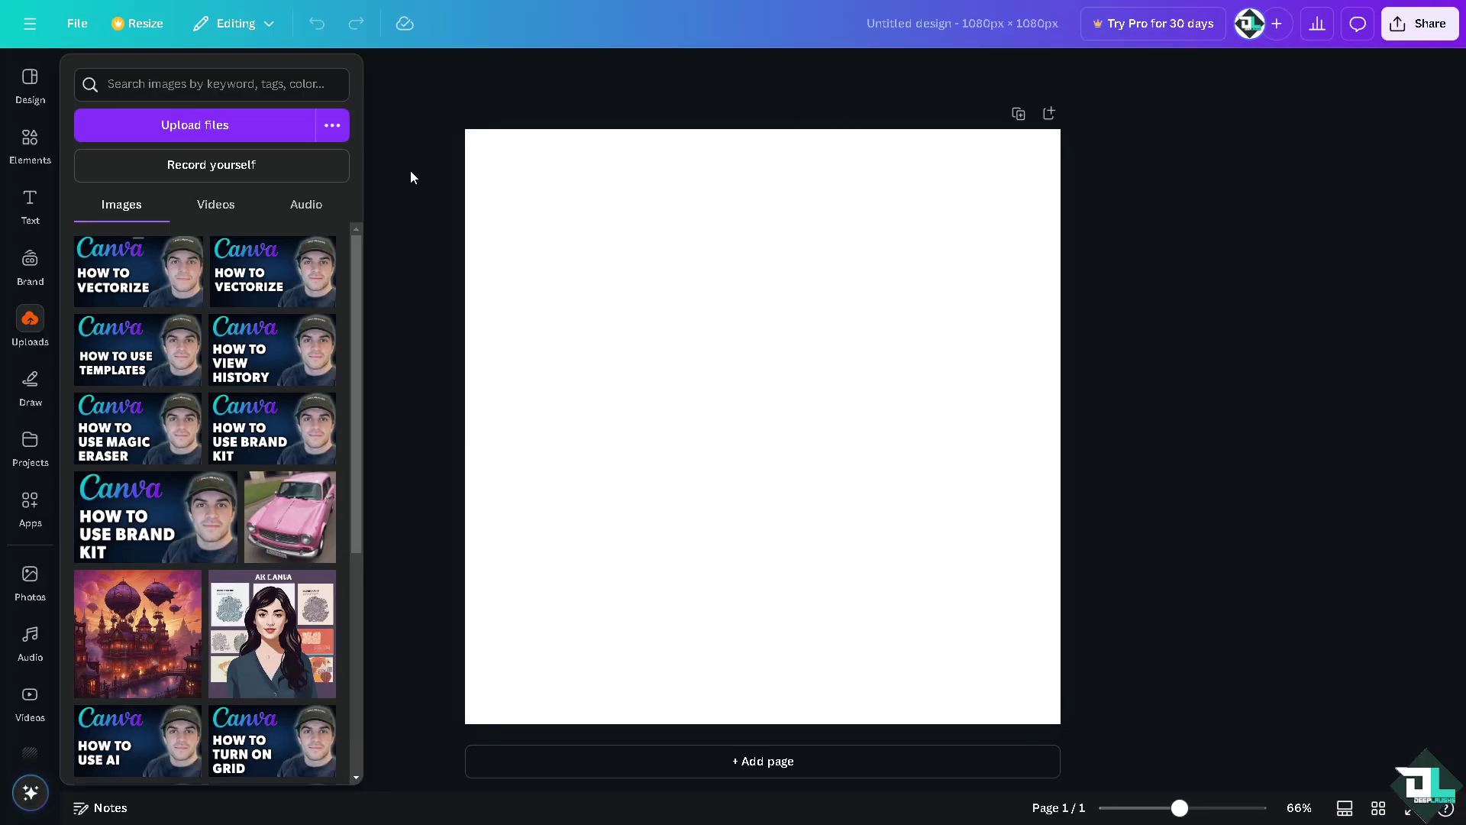
Add the uploaded HOW TO VECTORIZE image, stretch it to full page width and centre it vertically.
left_click(126, 268)
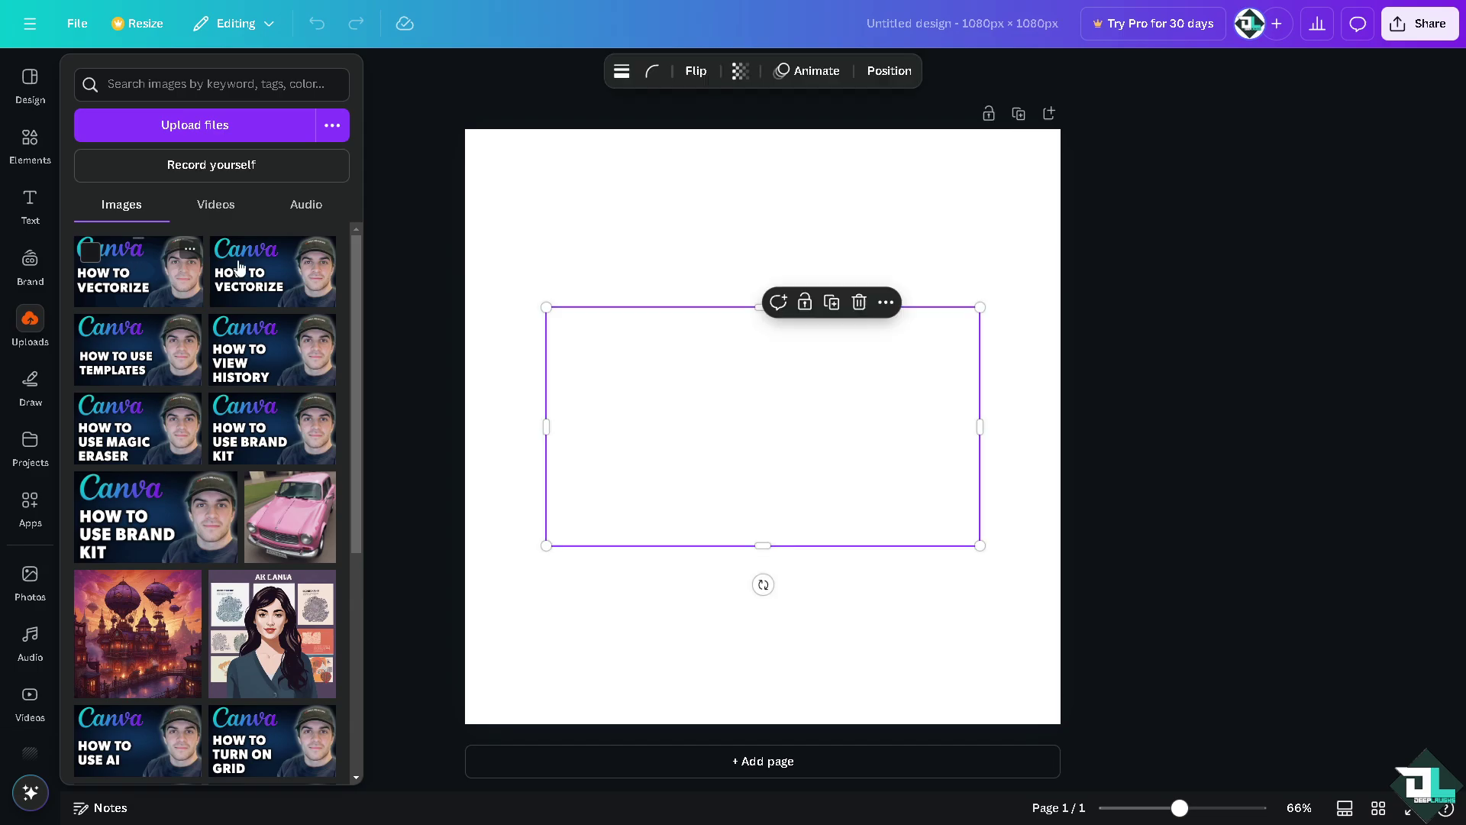
left_click(412, 84)
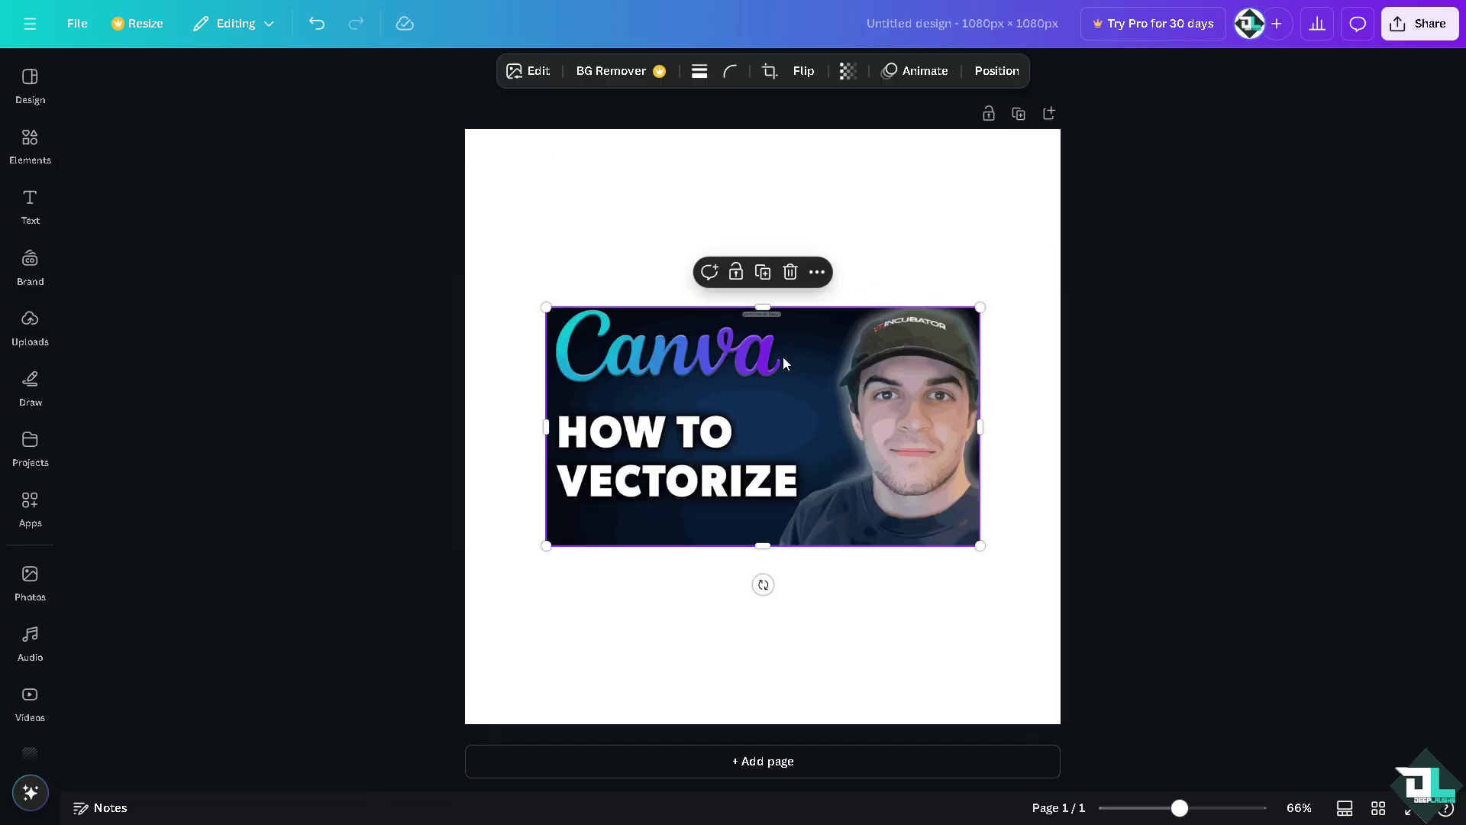
left_click_drag(782, 356, 677, 196)
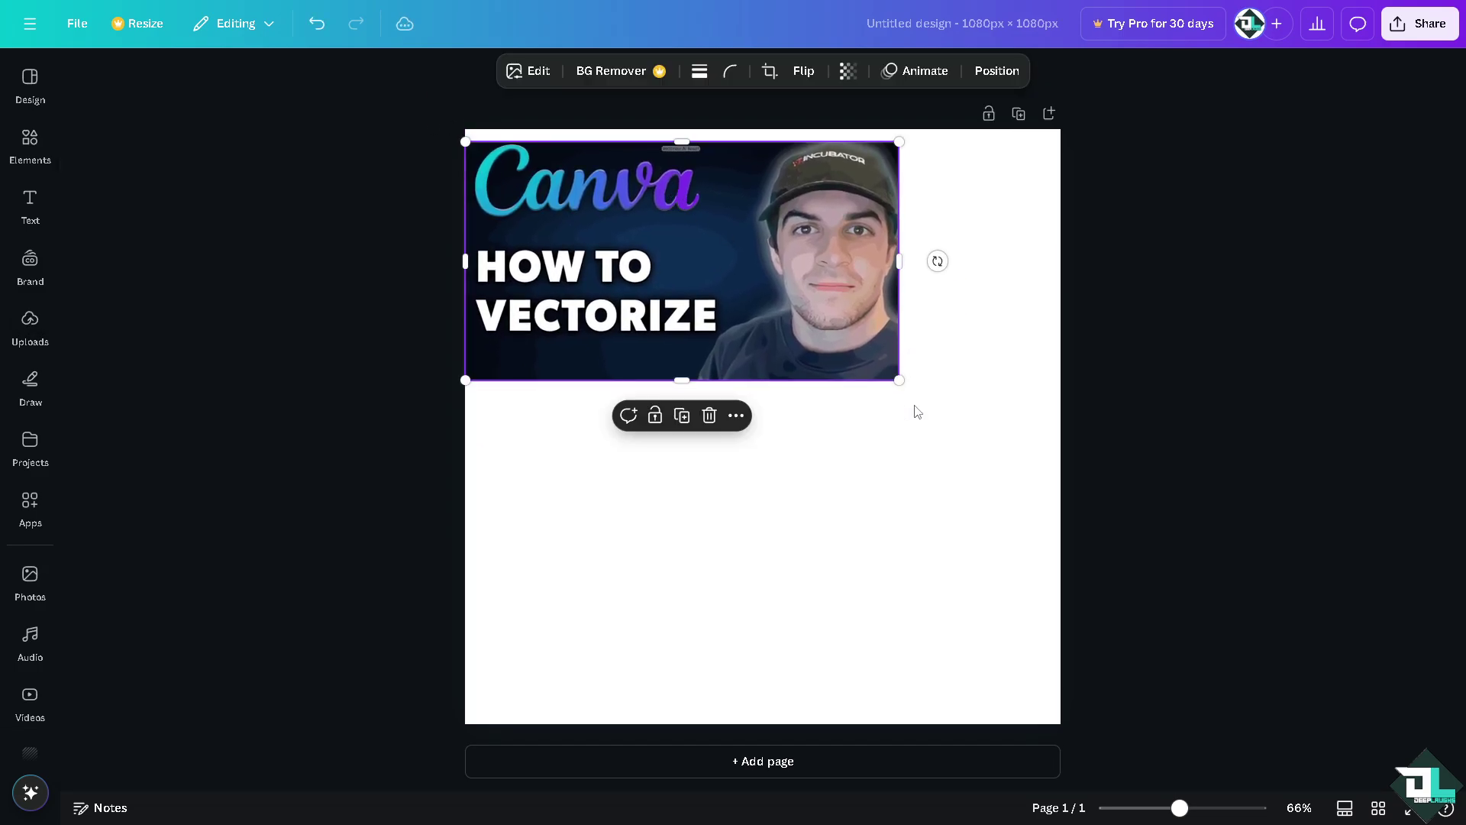
left_click_drag(900, 381, 1041, 514)
left_click_drag(932, 356, 932, 470)
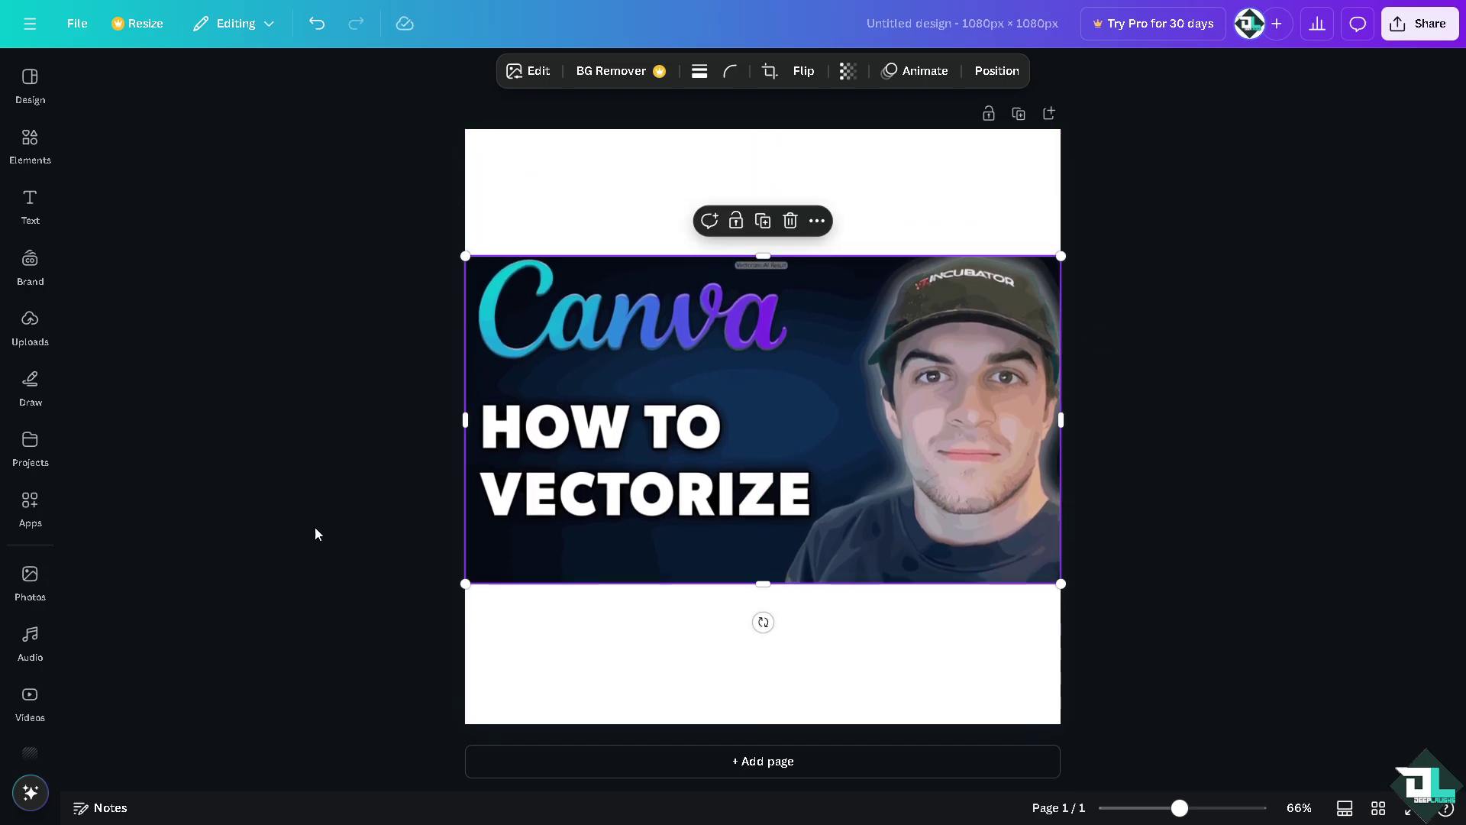
left_click(30, 574)
Set the clay tennis-court photo from Apps > Background as the page background.
left_click(30, 694)
left_click(55, 501)
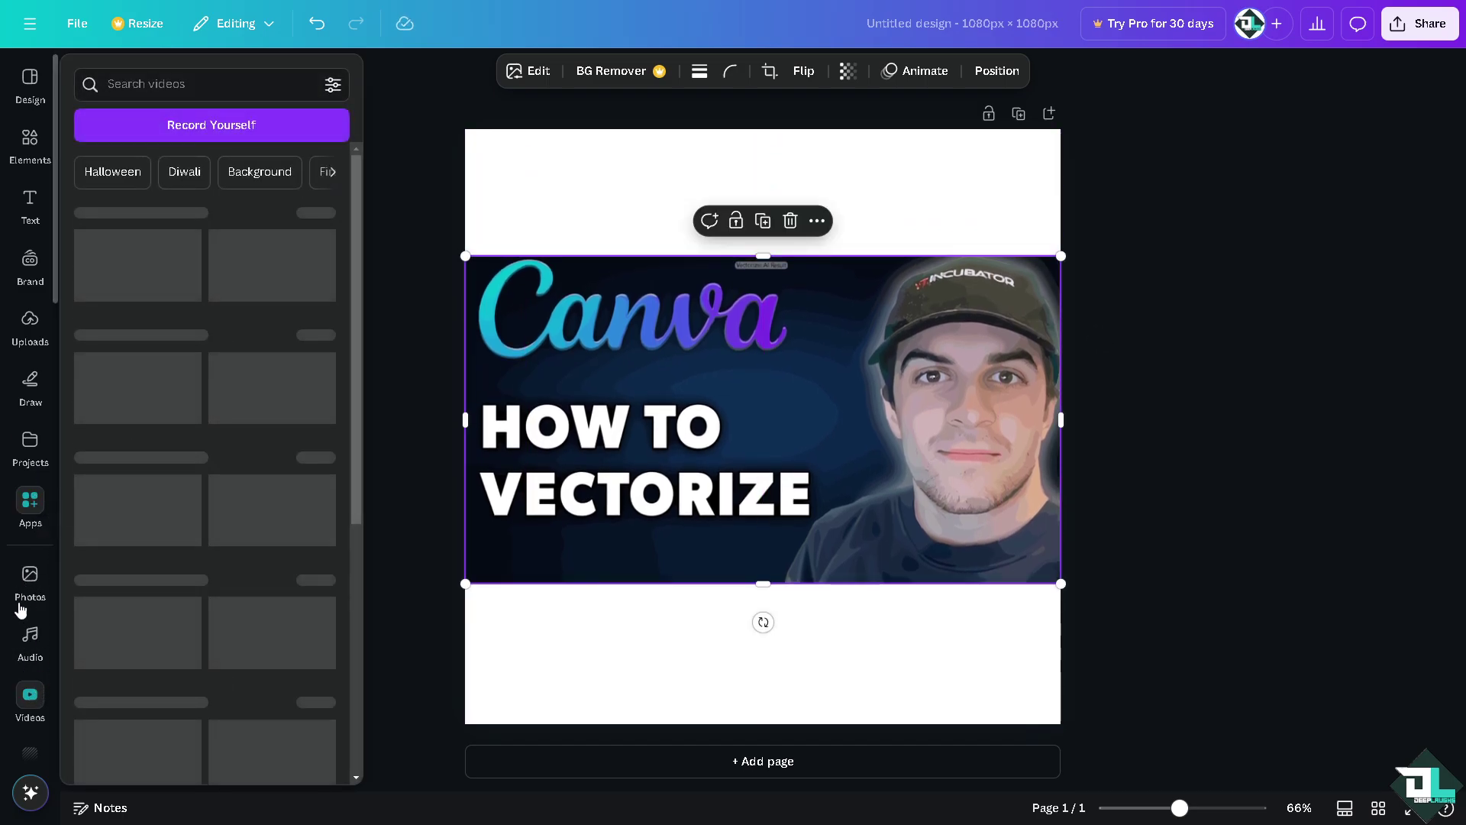
scroll(26, 656, "down", 5)
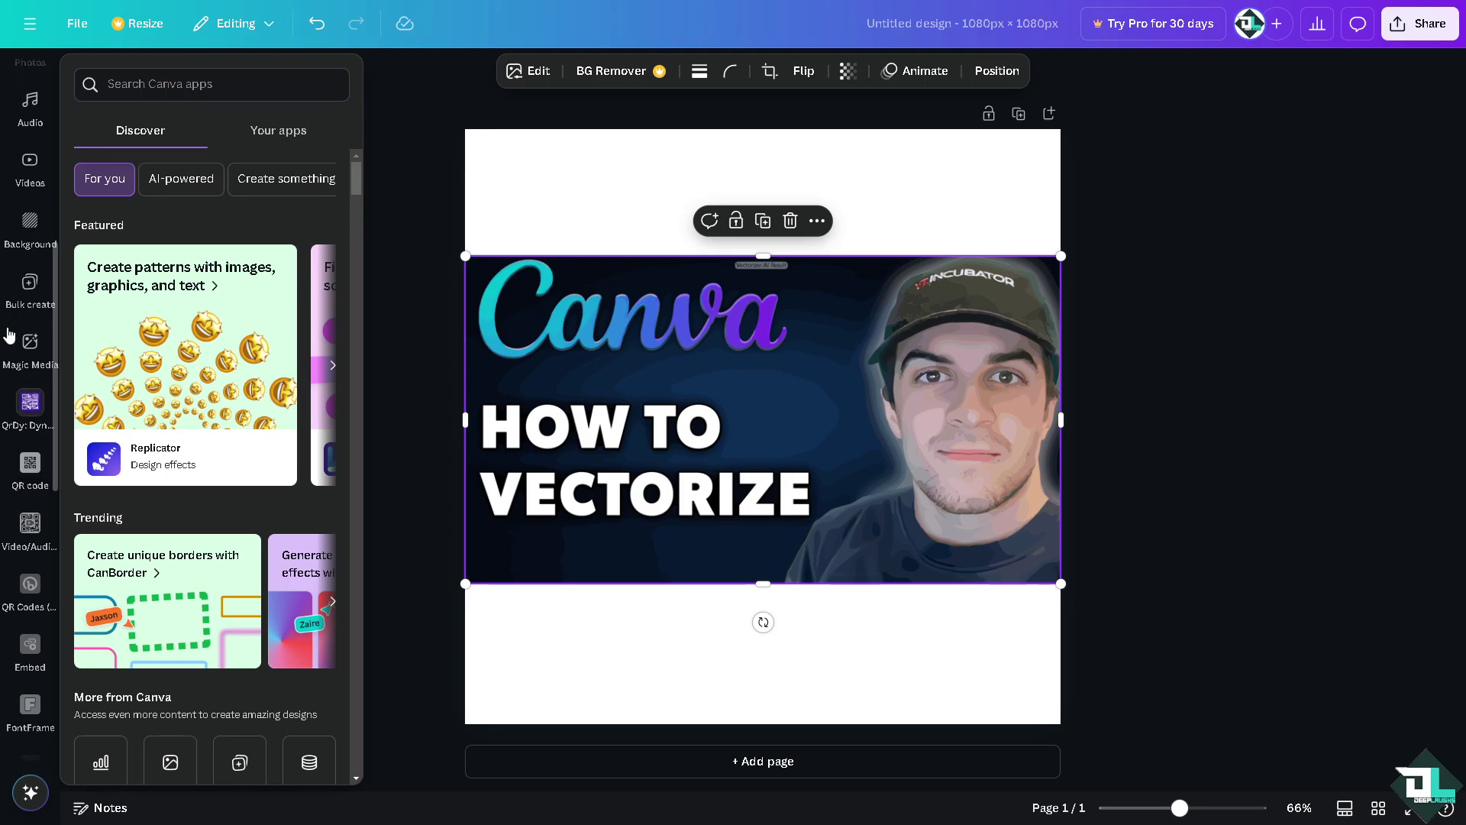
left_click(29, 223)
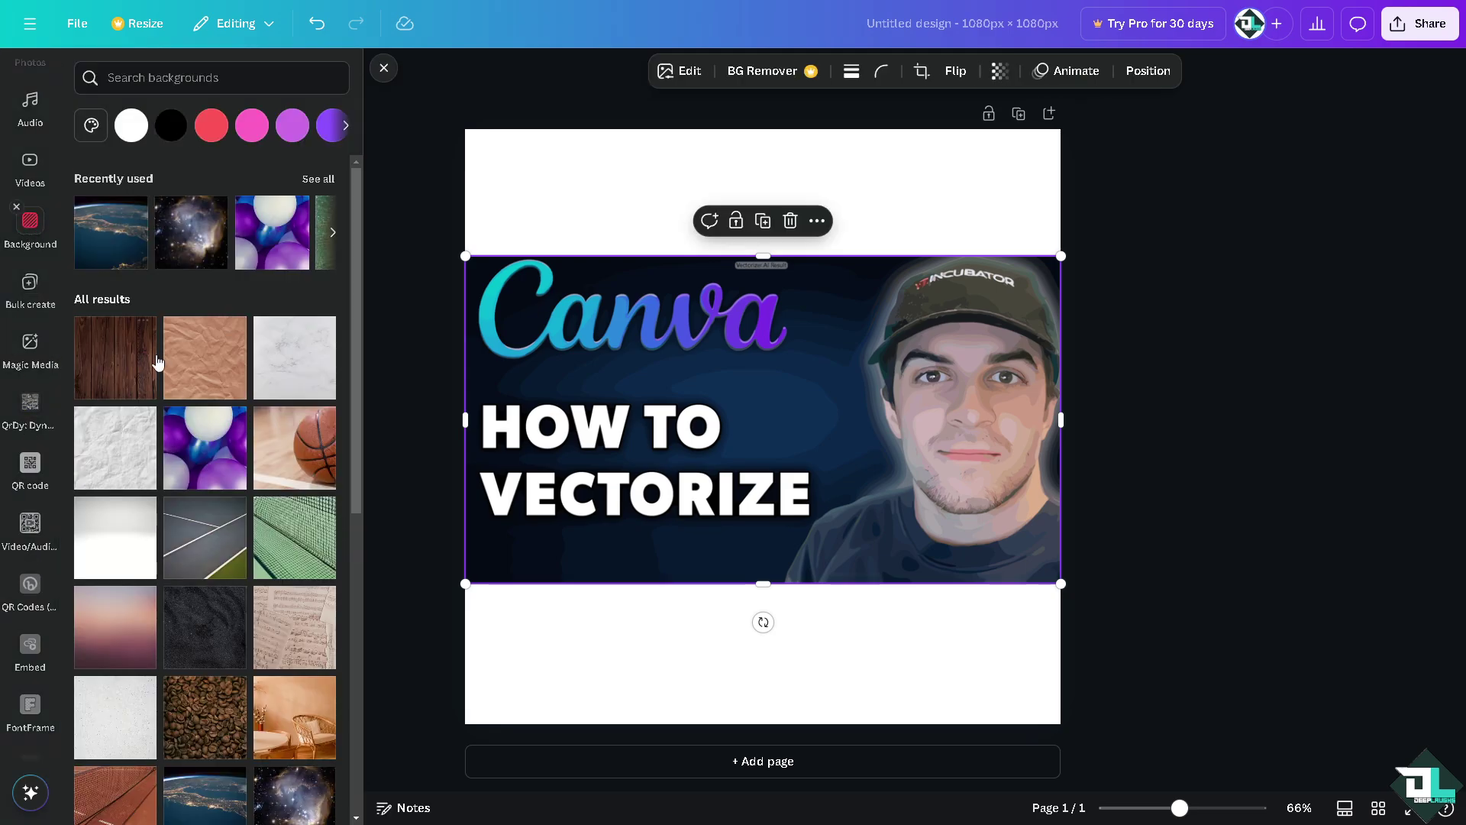
scroll(177, 716, "down", 2)
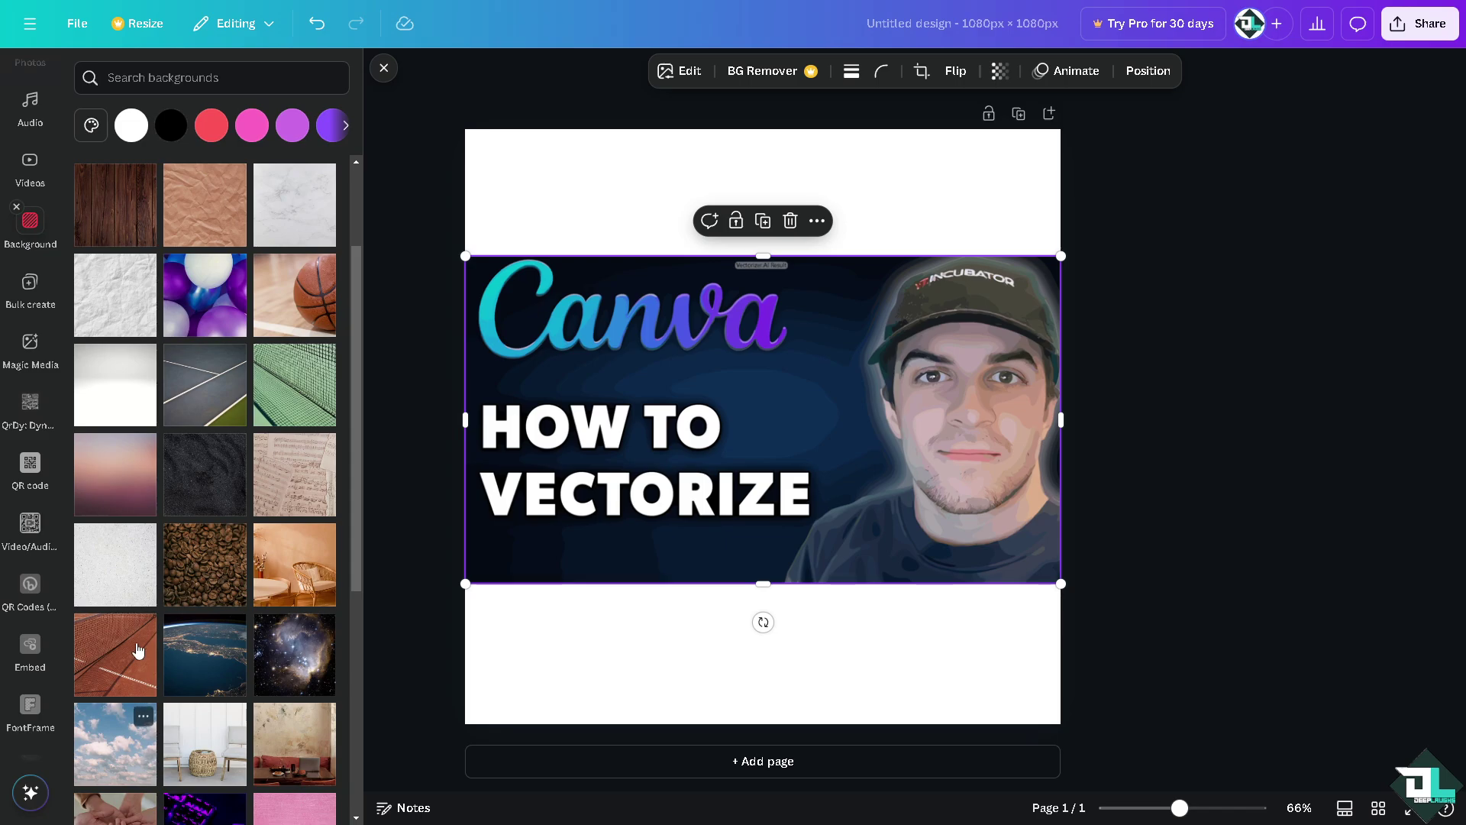
left_click(141, 628)
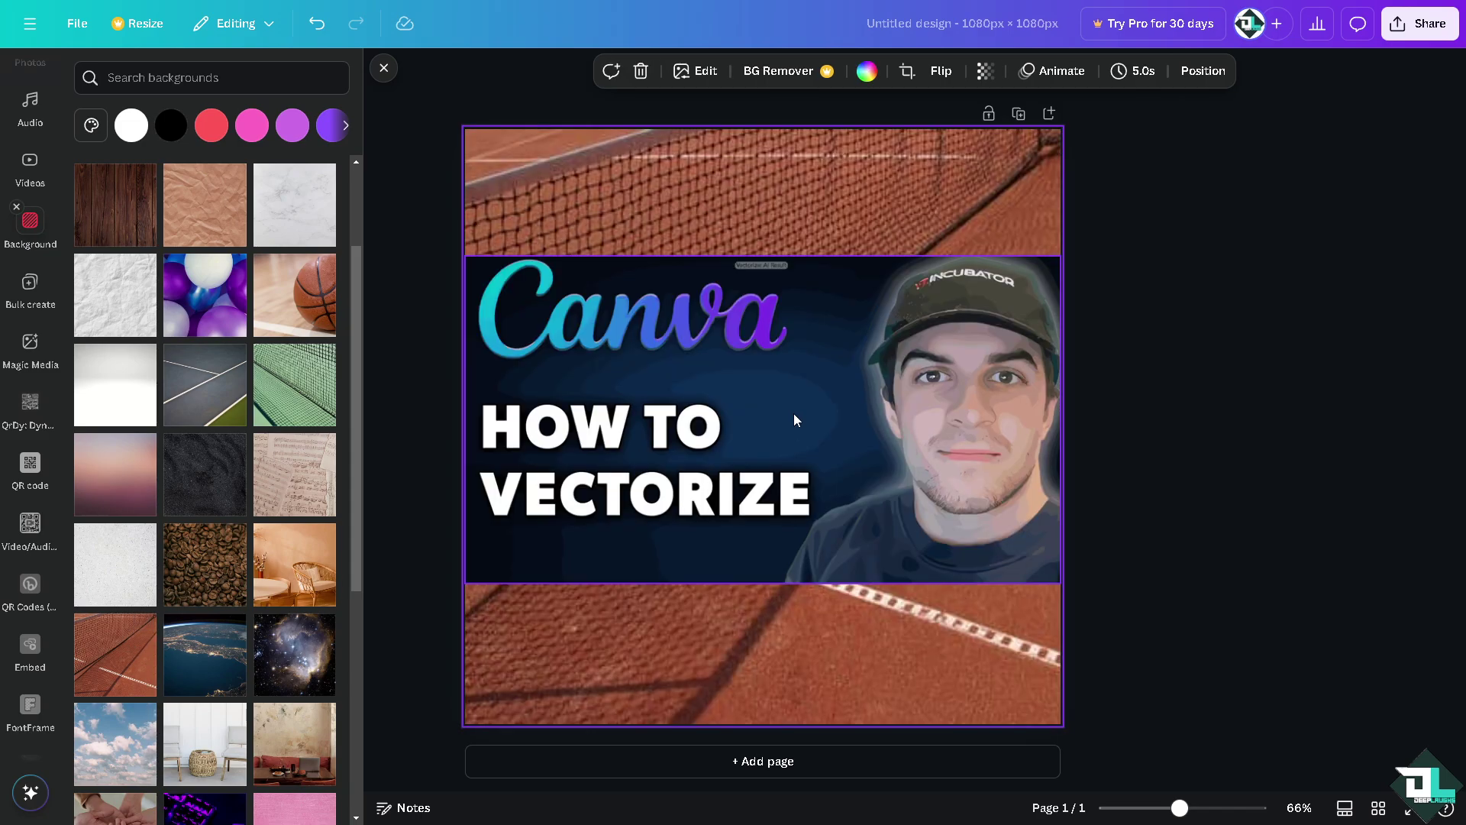